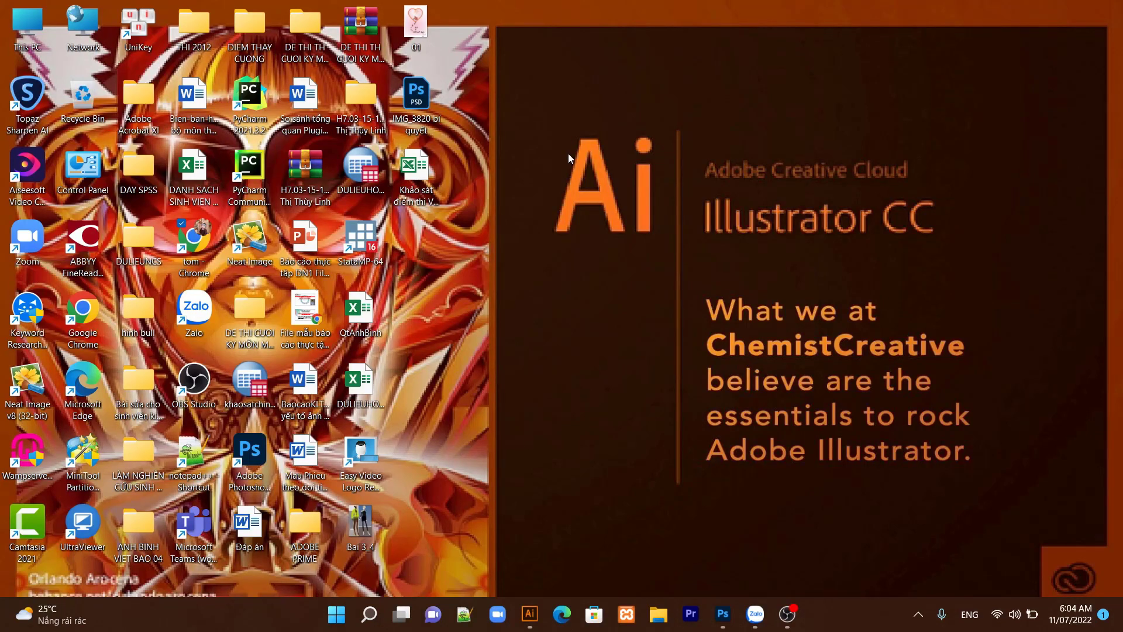
# - Bring the Photoshop window showing the gift-wrap paper photo to the front
pyautogui.click(723, 614)
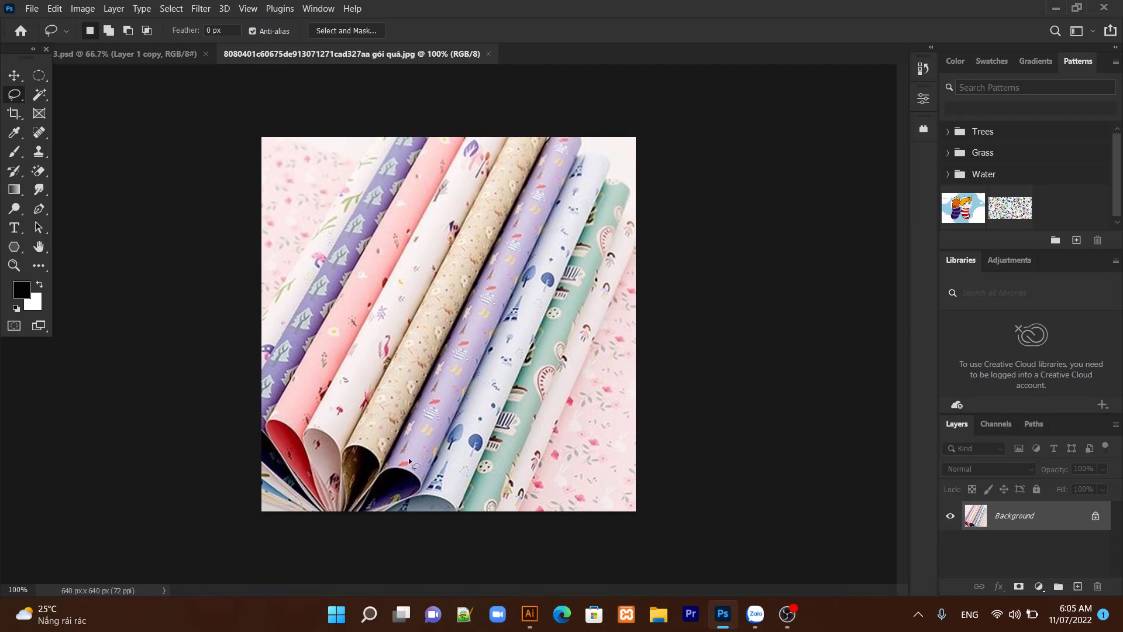
# - Switch to Illustrator, where the pyjamas-and-butterflies photo sits on an artboard
pyautogui.click(529, 614)
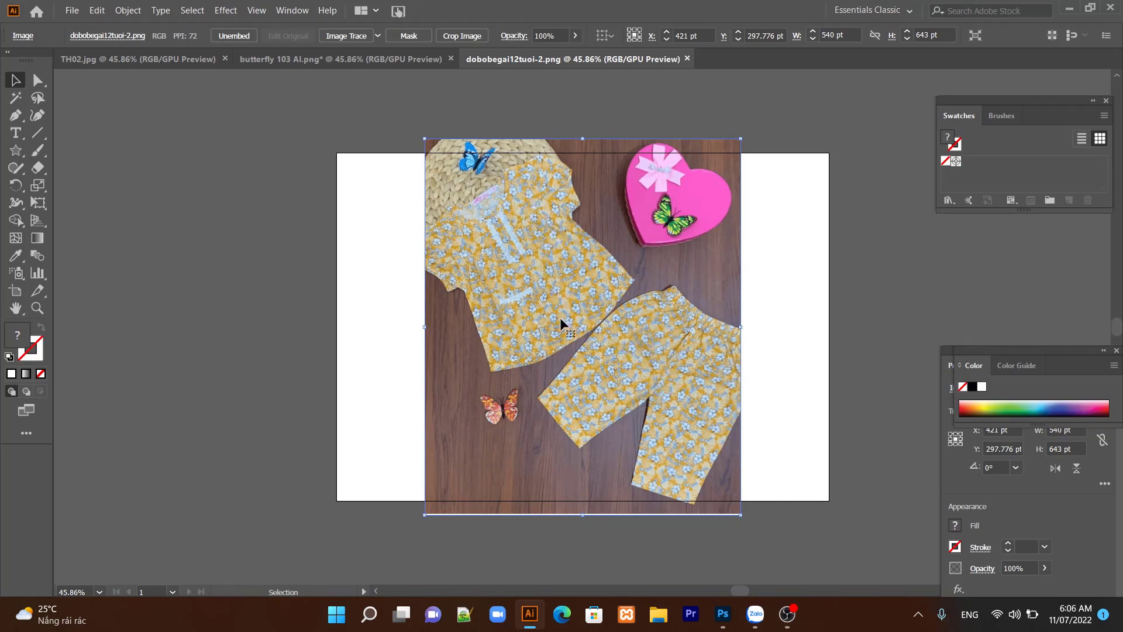
# - Scale the socks picture in TH02.jpg to about 95×74 pt and add it as New Pattern Swatch 1
pyautogui.click(168, 59)
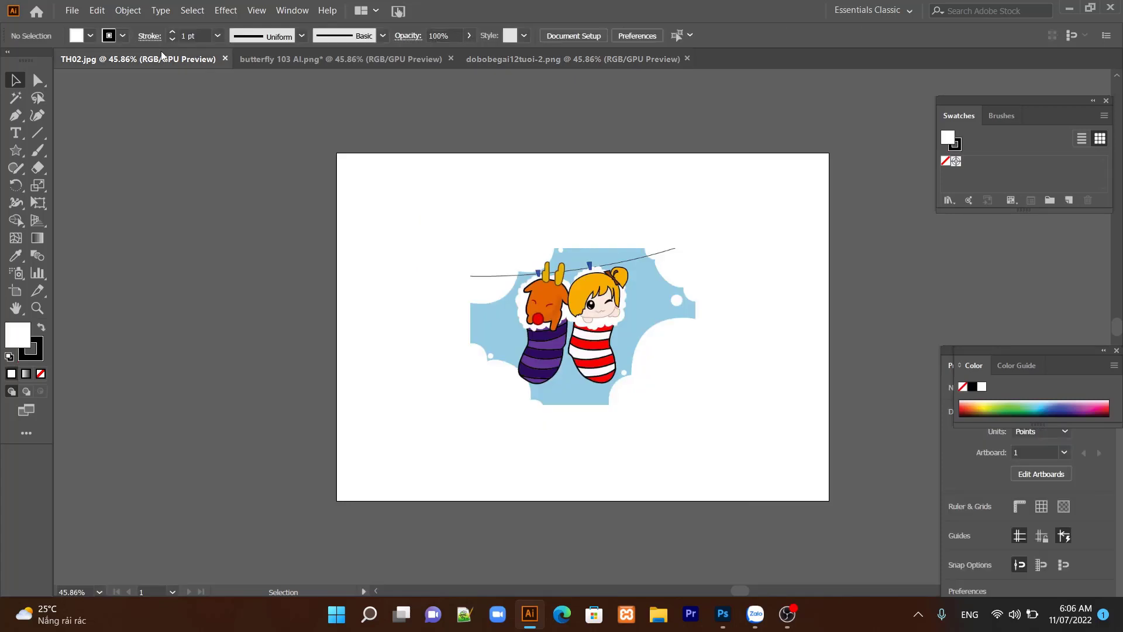
pyautogui.click(650, 403)
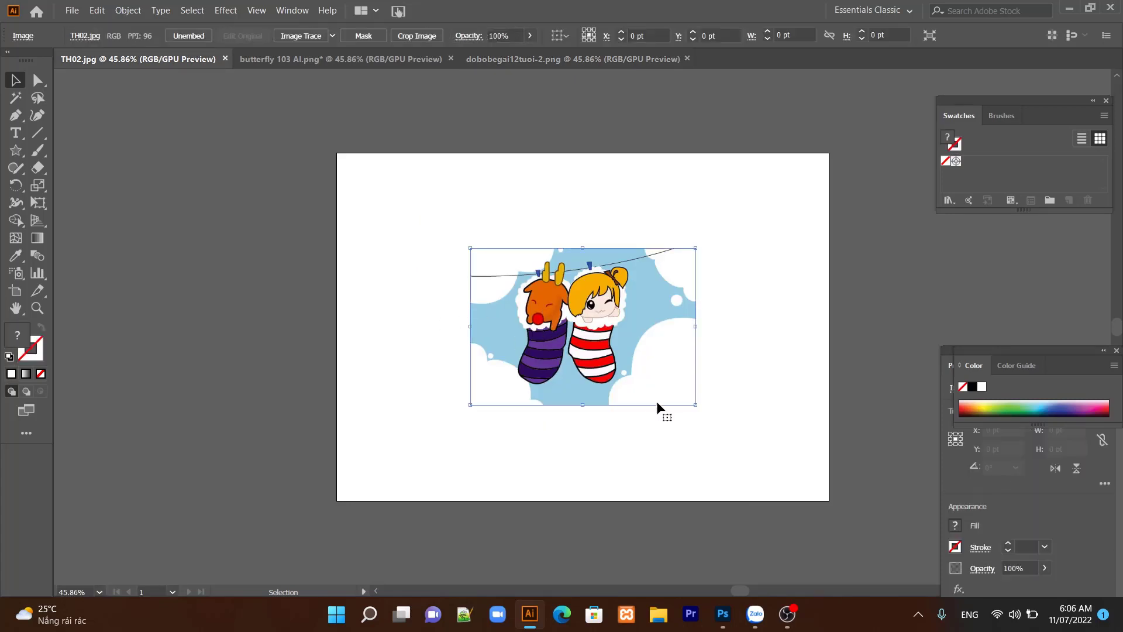
pyautogui.moveTo(697, 405); pyautogui.dragTo(396, 208)
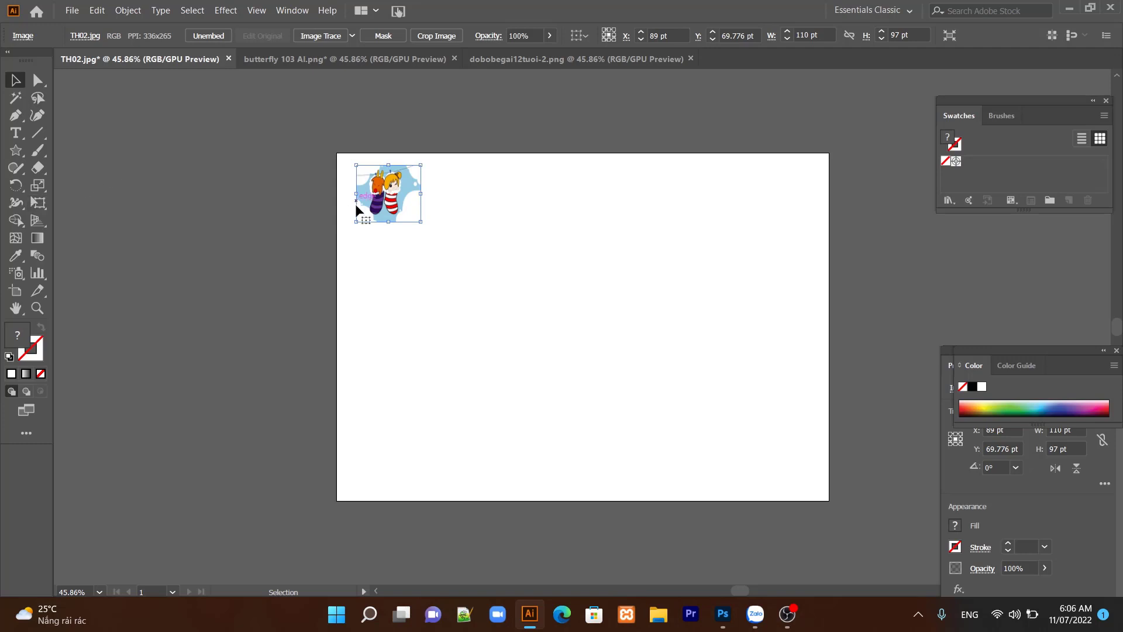
pyautogui.moveTo(421, 225)
pyautogui.mouseDown()
pyautogui.moveTo(412, 209)
pyautogui.moveTo(987, 166)
pyautogui.moveTo(978, 171)
pyautogui.mouseUp()
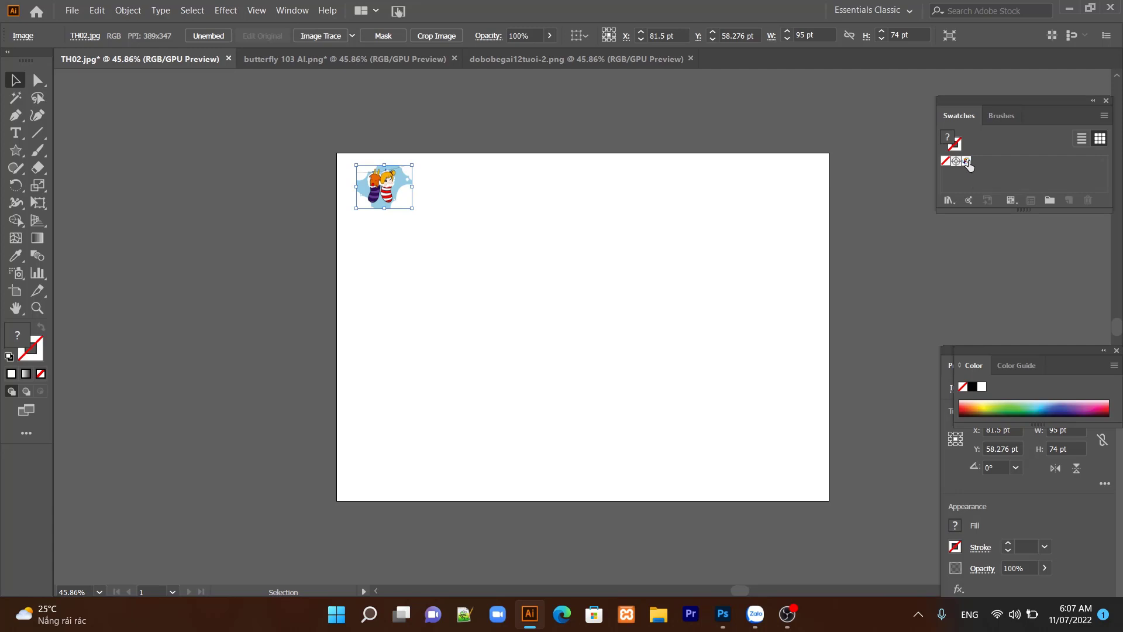
# - Test the socks pattern on a 321×252 pt rectangle left of the artboard, then undo it
pyautogui.click(966, 161)
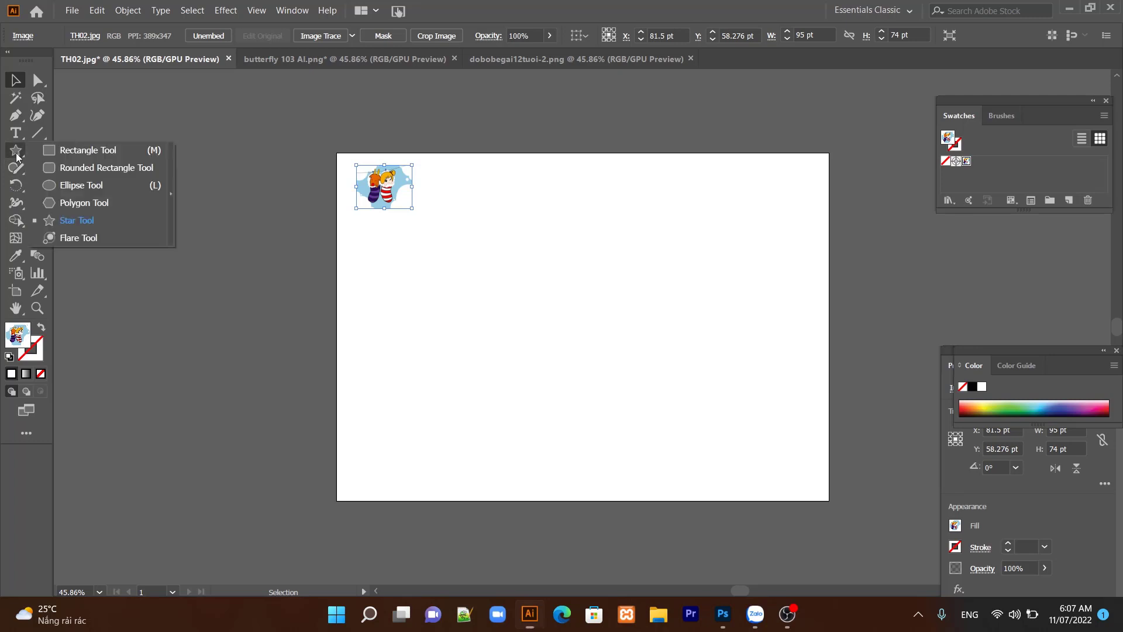
pyautogui.click(15, 151)
pyautogui.click(75, 151)
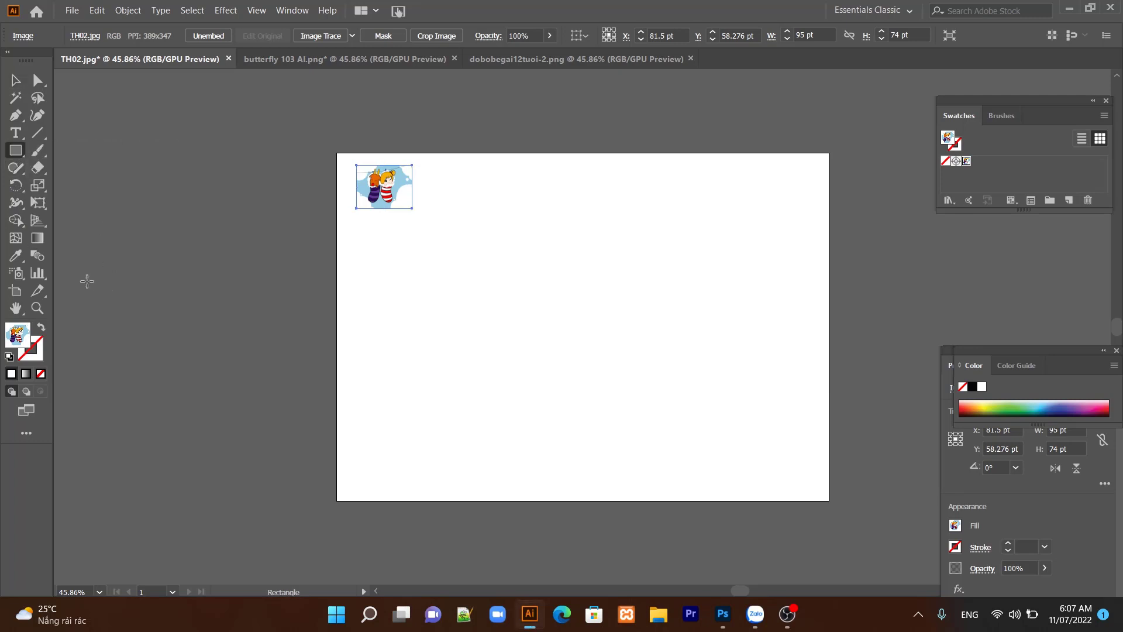
pyautogui.moveTo(77, 253)
pyautogui.mouseDown()
pyautogui.moveTo(91, 282)
pyautogui.moveTo(263, 400)
pyautogui.mouseUp()
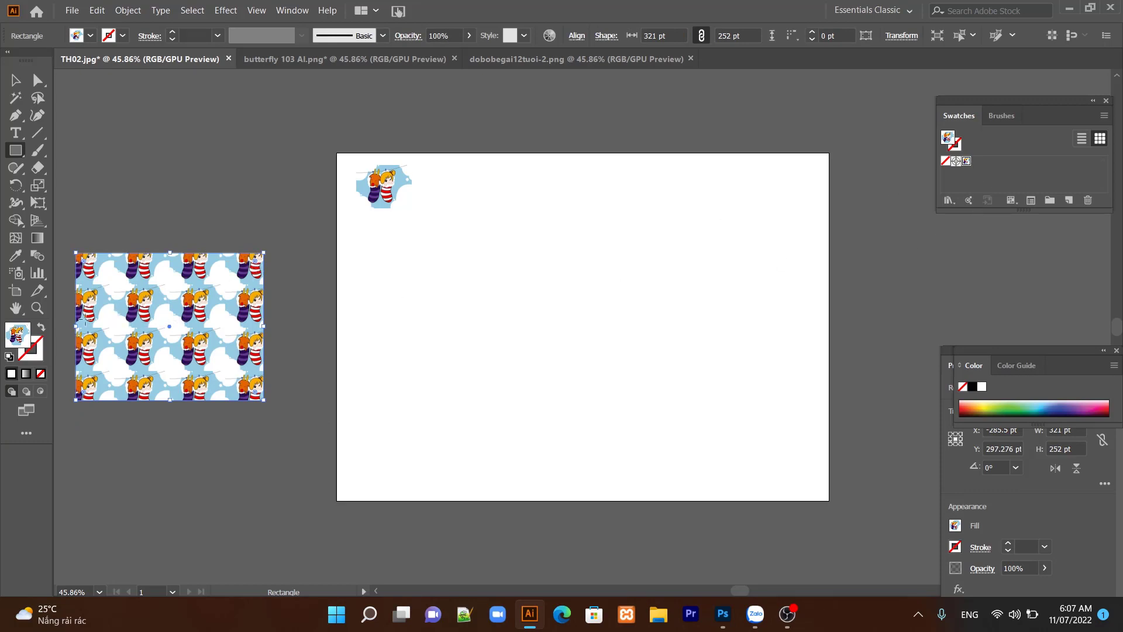
pyautogui.doubleClick(22, 338)
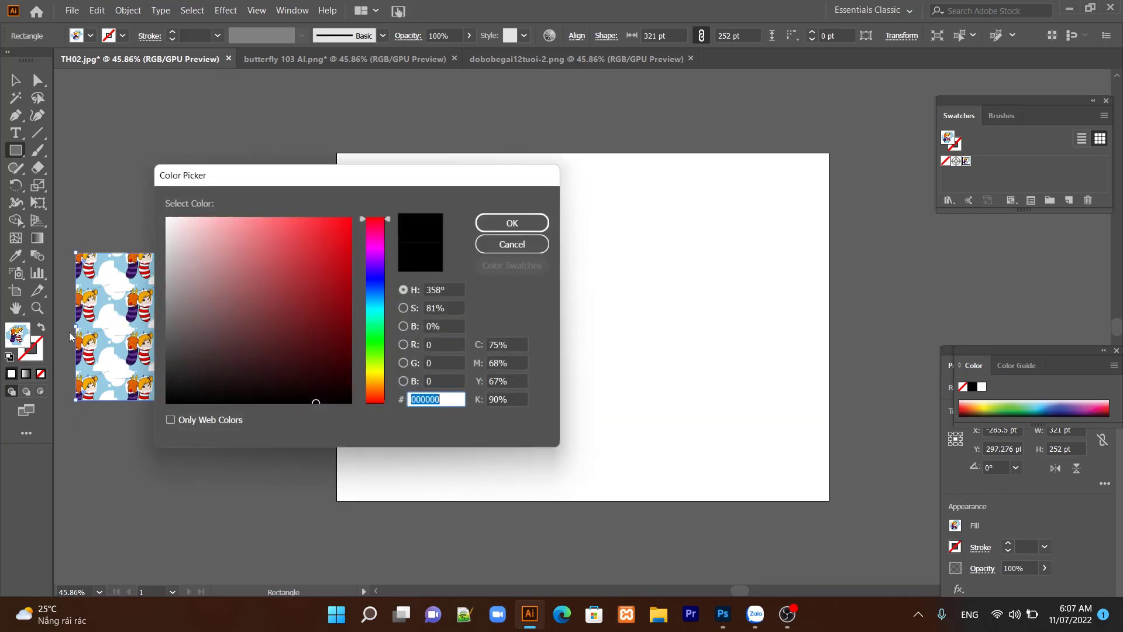
pyautogui.click(513, 250)
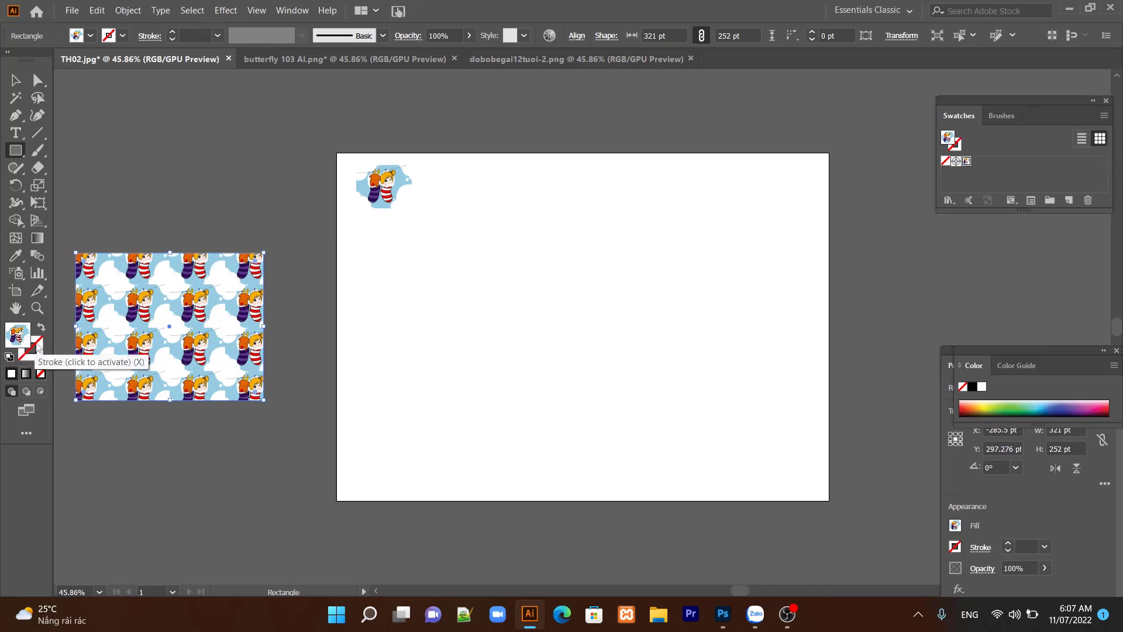
pyautogui.hotkey('ctrl', 'z')
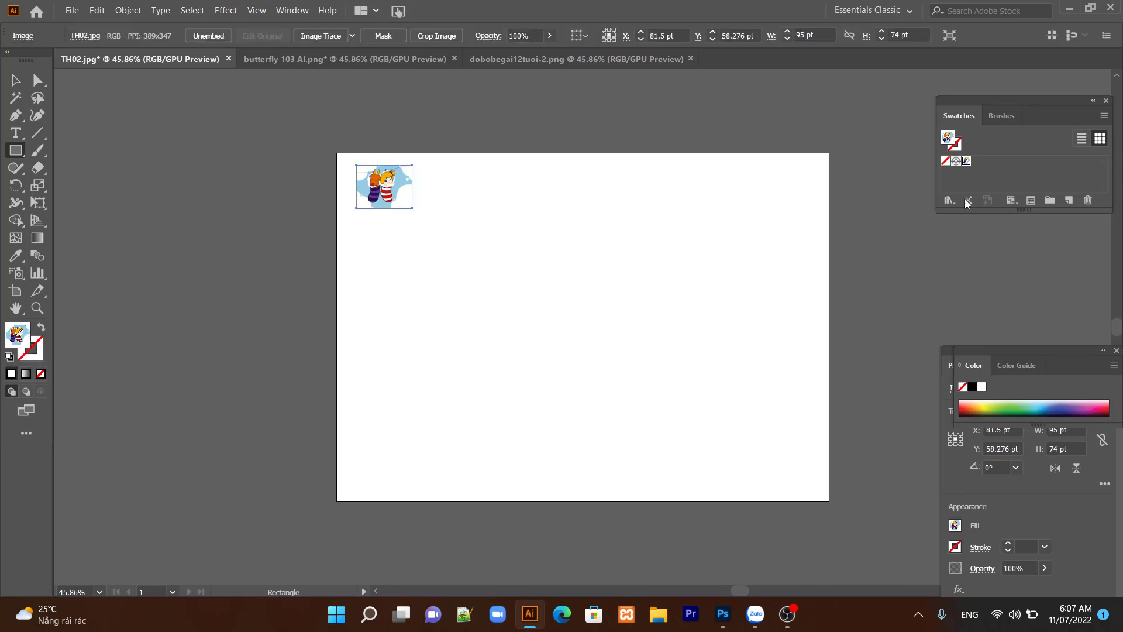
# - Clear the fill, then set the fill colour to dark red AF2E35
pyautogui.click(946, 163)
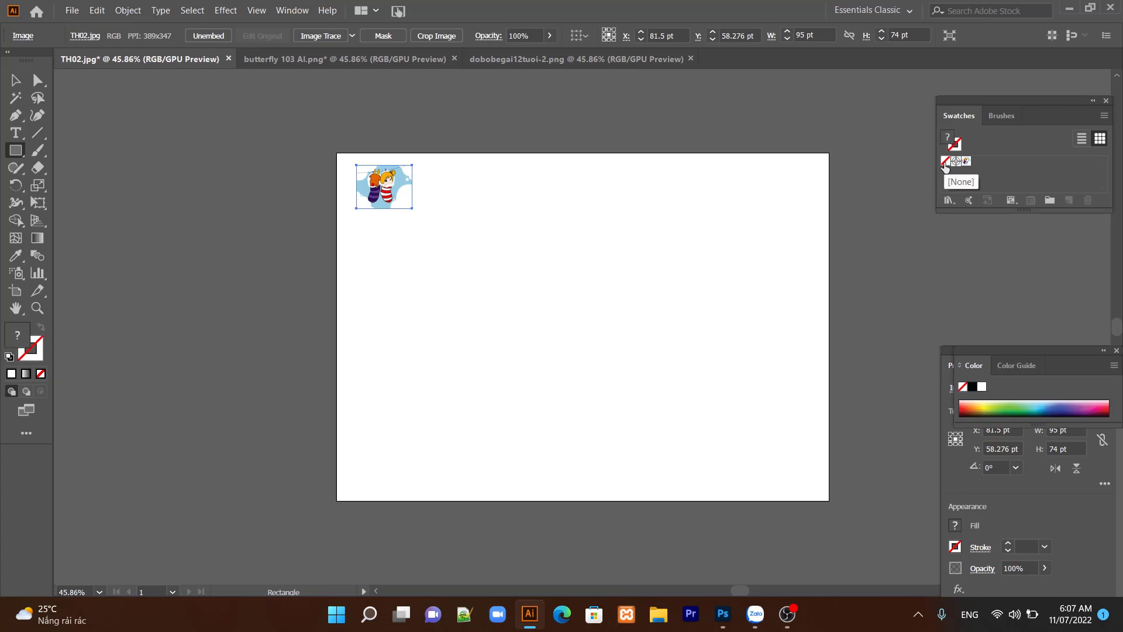
pyautogui.doubleClick(25, 336)
pyautogui.click(302, 275)
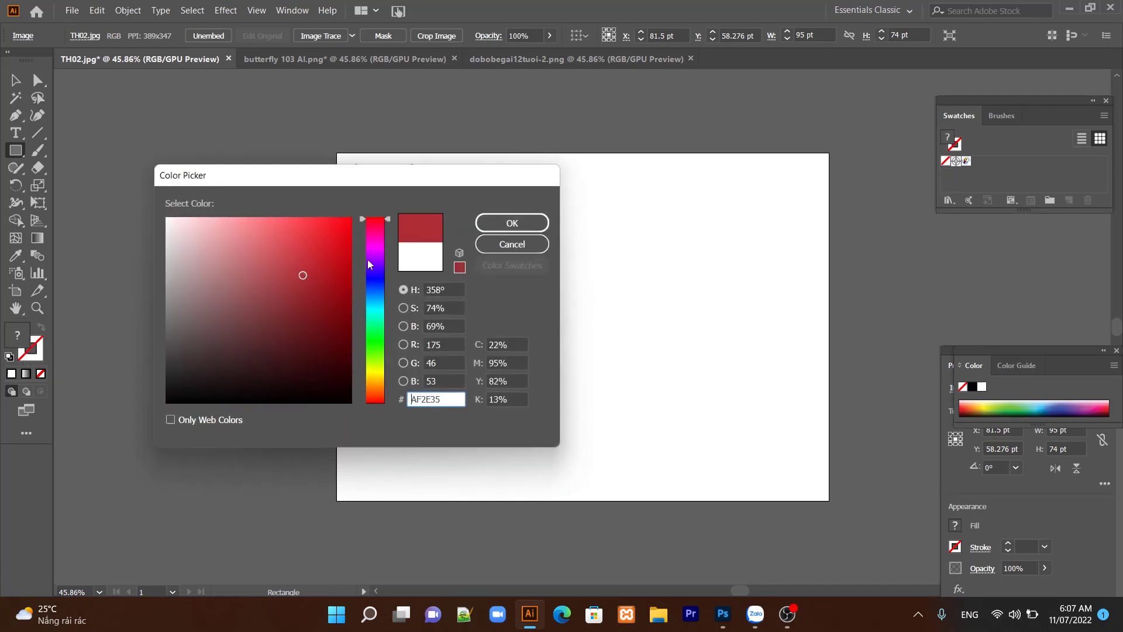
pyautogui.click(496, 223)
# - Draw a 333×278 pt rectangle, try the socks pattern on it, then undo it
pyautogui.moveTo(88, 288); pyautogui.dragTo(283, 450)
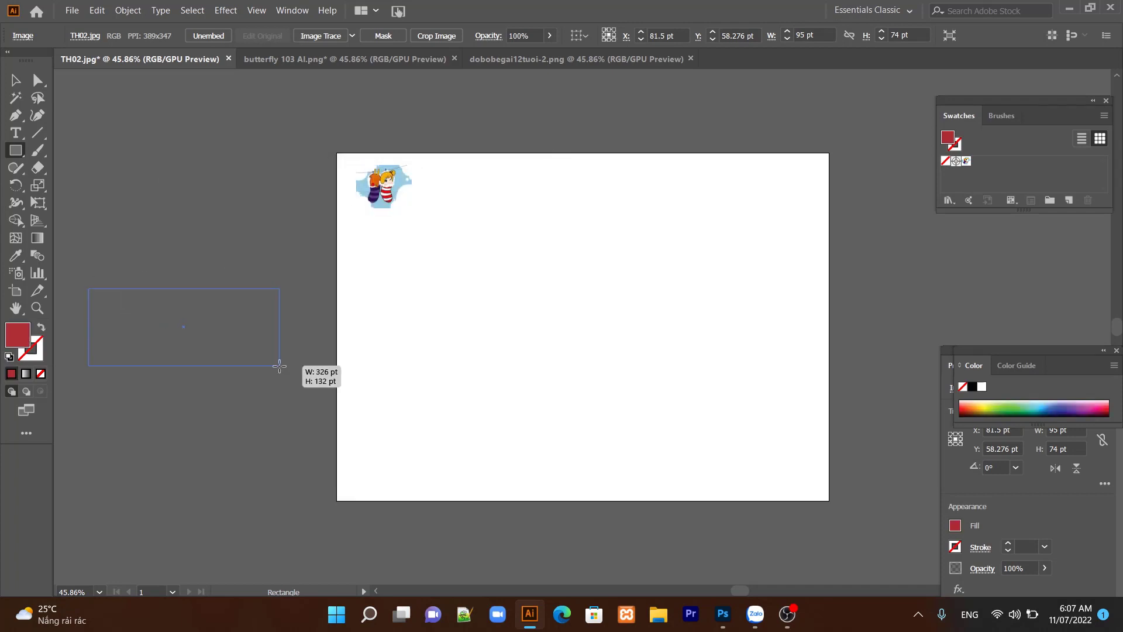
pyautogui.click(964, 162)
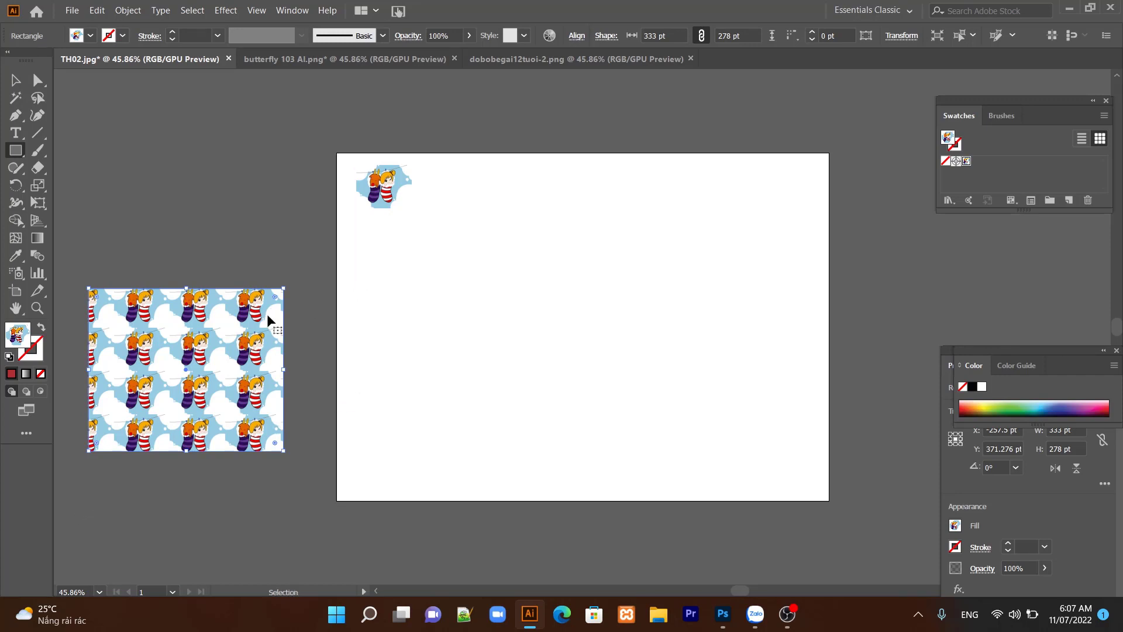
pyautogui.hotkey('ctrl', 'z')
pyautogui.hotkey('ctrl', 'z')
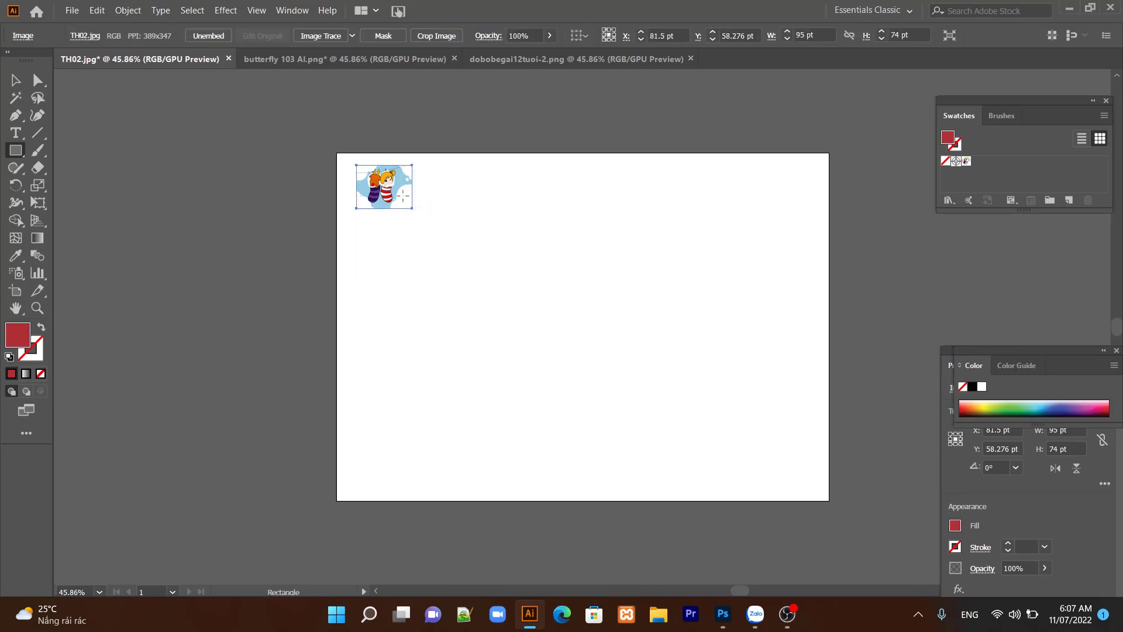
pyautogui.click(16, 80)
# - Make a pattern from the socks picture and move Pattern Options beside the tiled preview
pyautogui.click(136, 11)
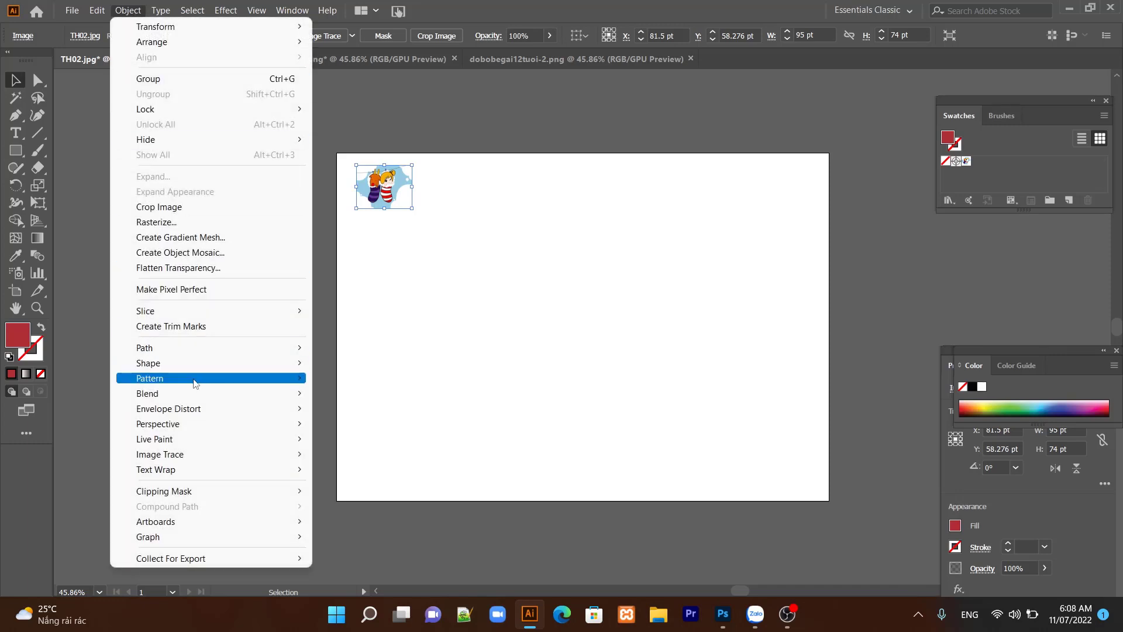
pyautogui.moveTo(149, 378)
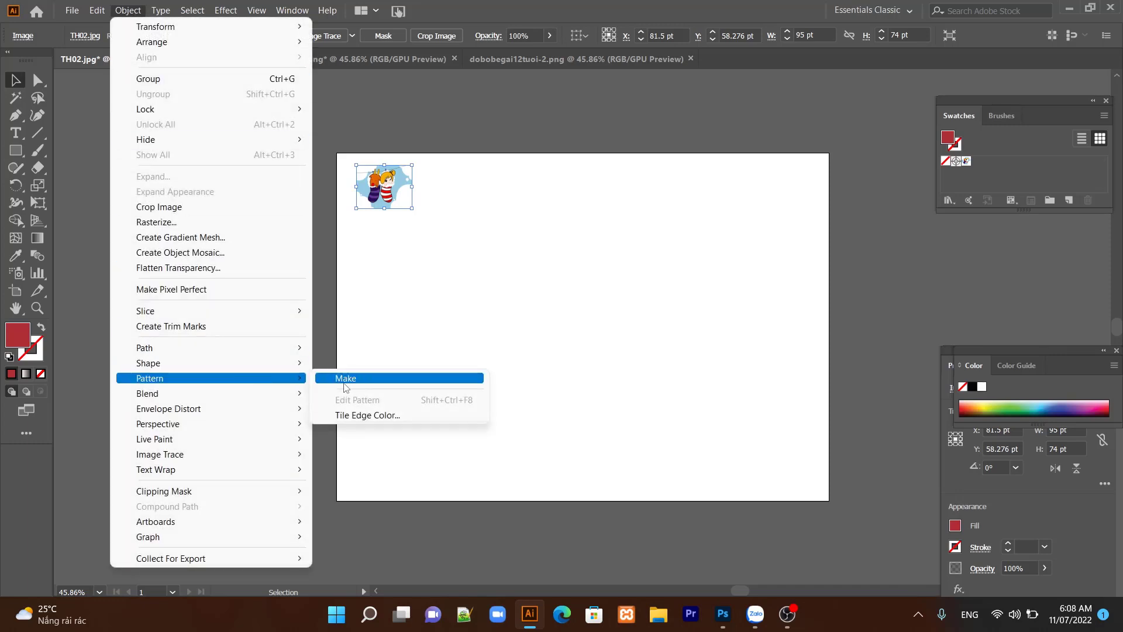
pyautogui.click(345, 380)
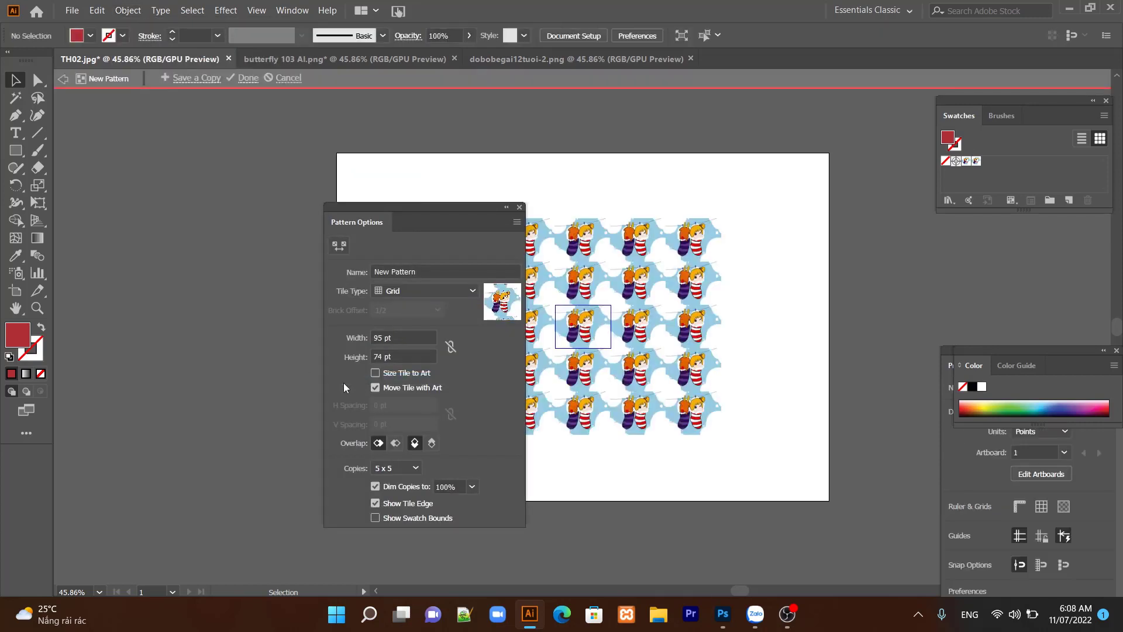
pyautogui.moveTo(426, 207); pyautogui.dragTo(230, 185)
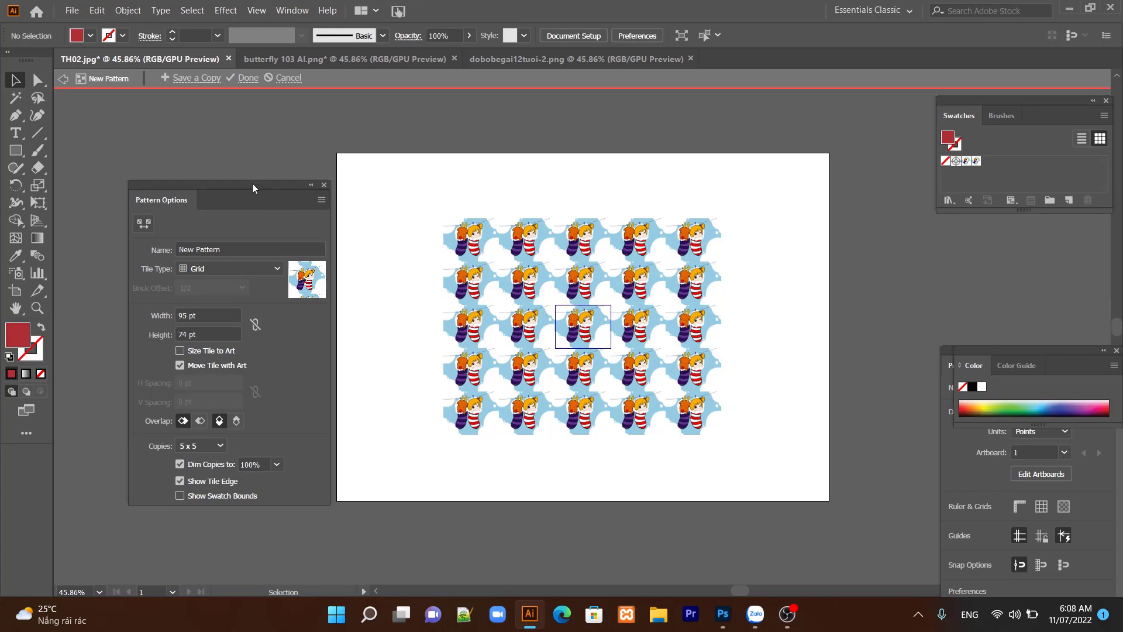
pyautogui.moveTo(253, 188); pyautogui.dragTo(340, 139)
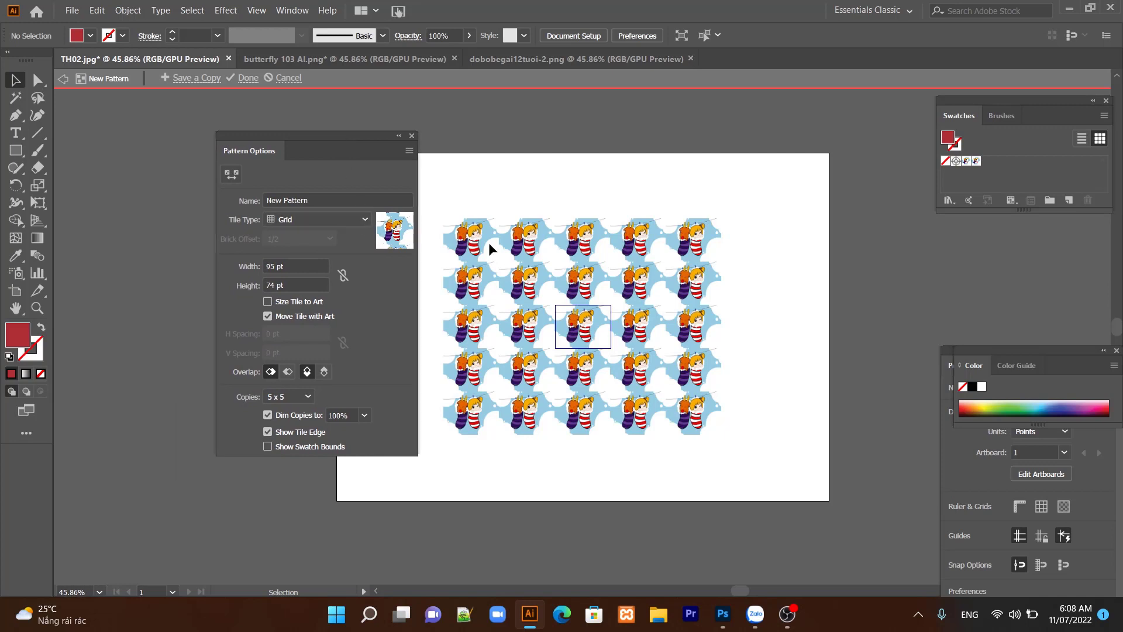
# - Rename the socks pattern from New Pattern to 'BInh pattern 1'
pyautogui.click(323, 199)
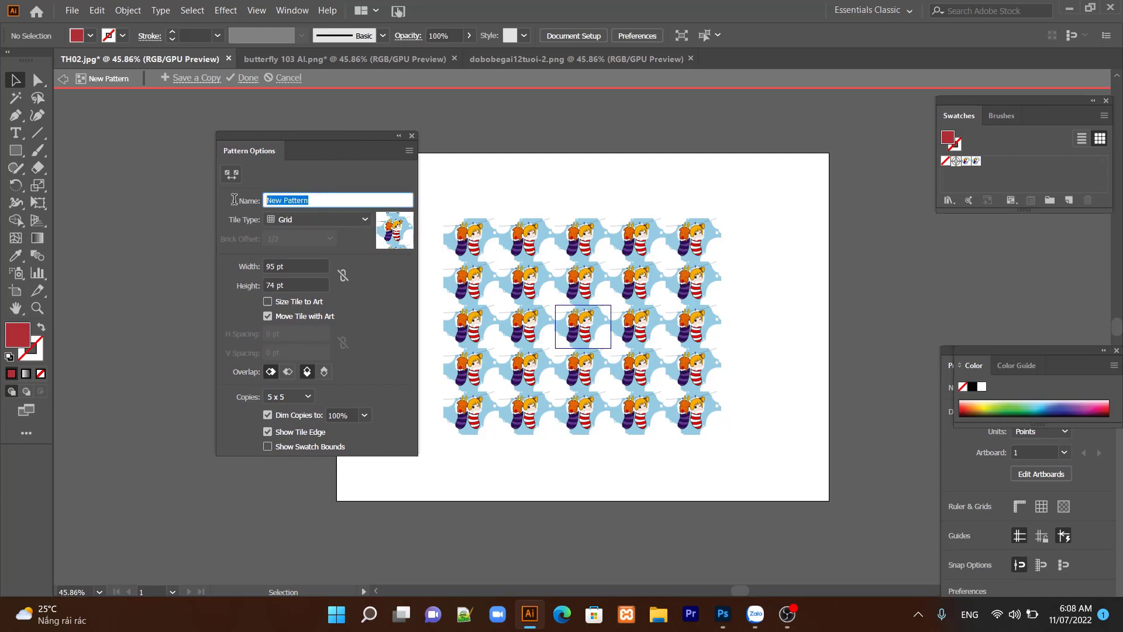
pyautogui.write('B')
pyautogui.write('Inh')
pyautogui.write(' patt')
pyautogui.write('er')
pyautogui.write('n 1')
pyautogui.click(357, 222)
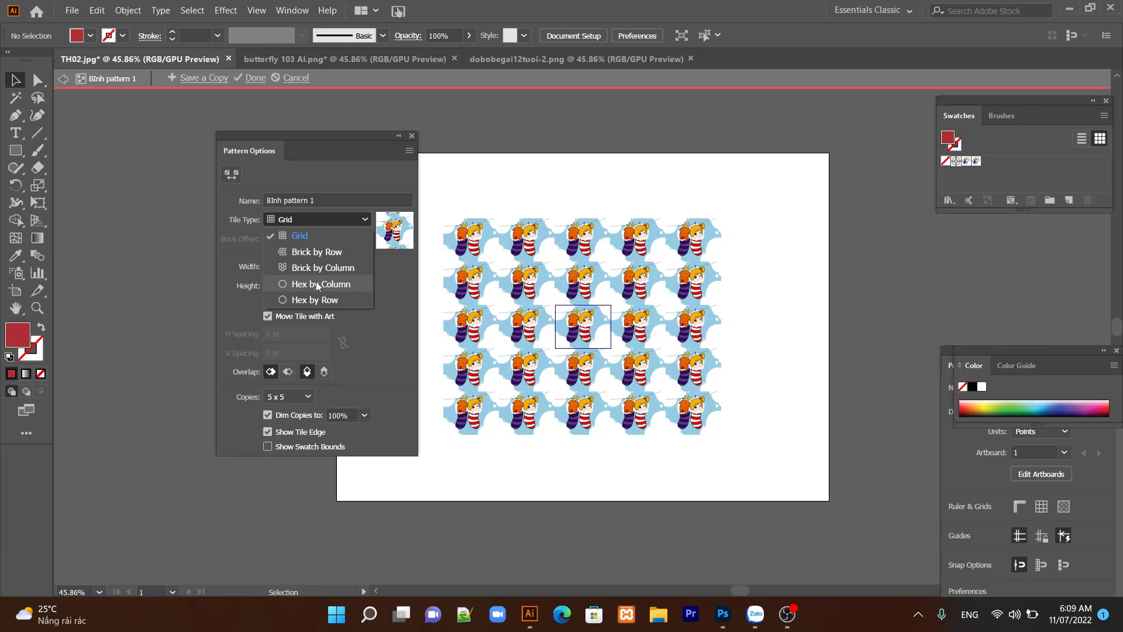
pyautogui.click(317, 252)
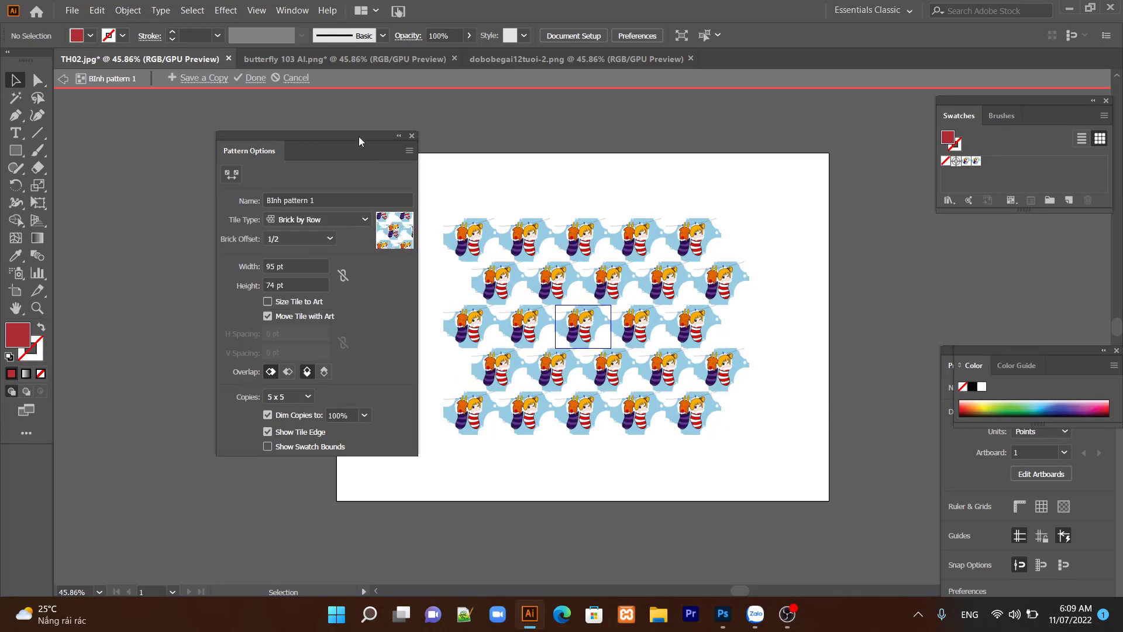
pyautogui.moveTo(360, 141); pyautogui.dragTo(276, 139)
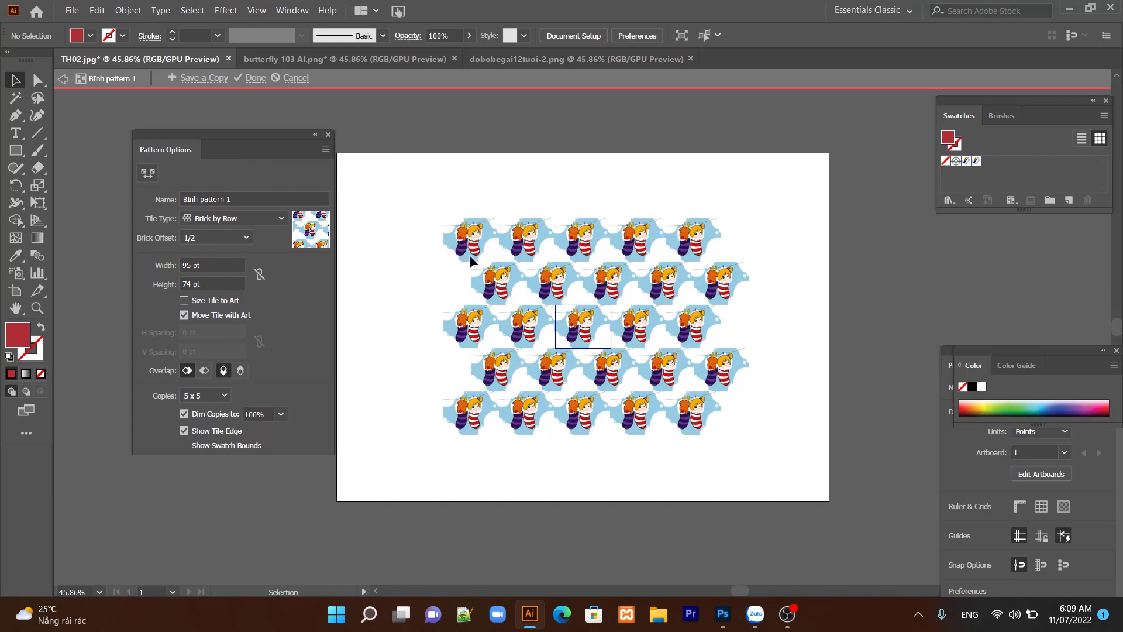
pyautogui.click(246, 237)
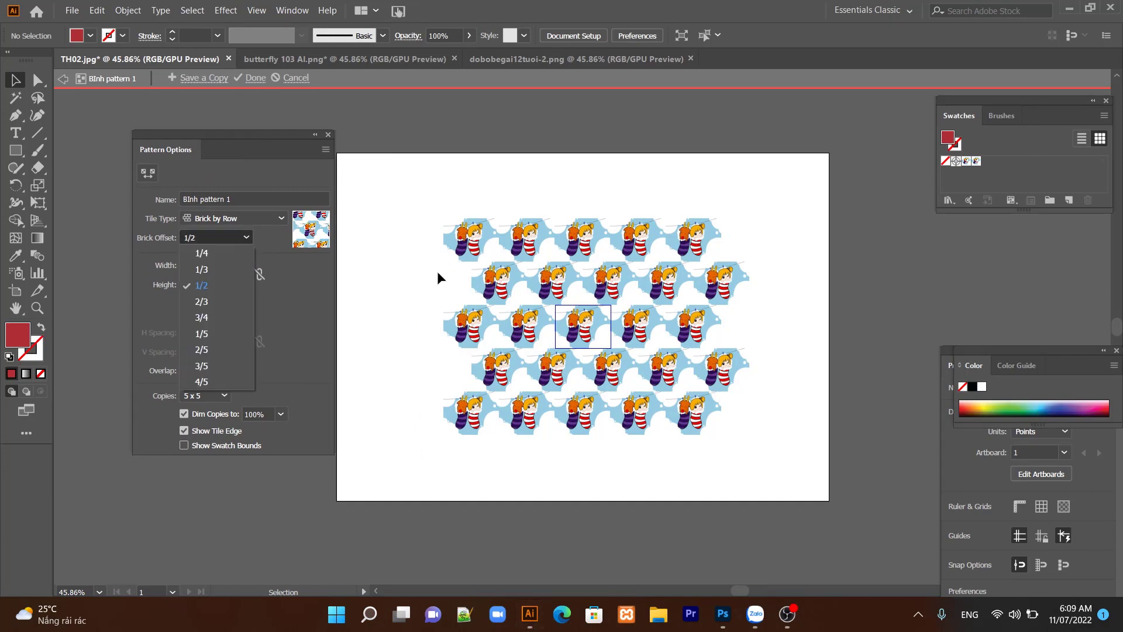
pyautogui.click(220, 254)
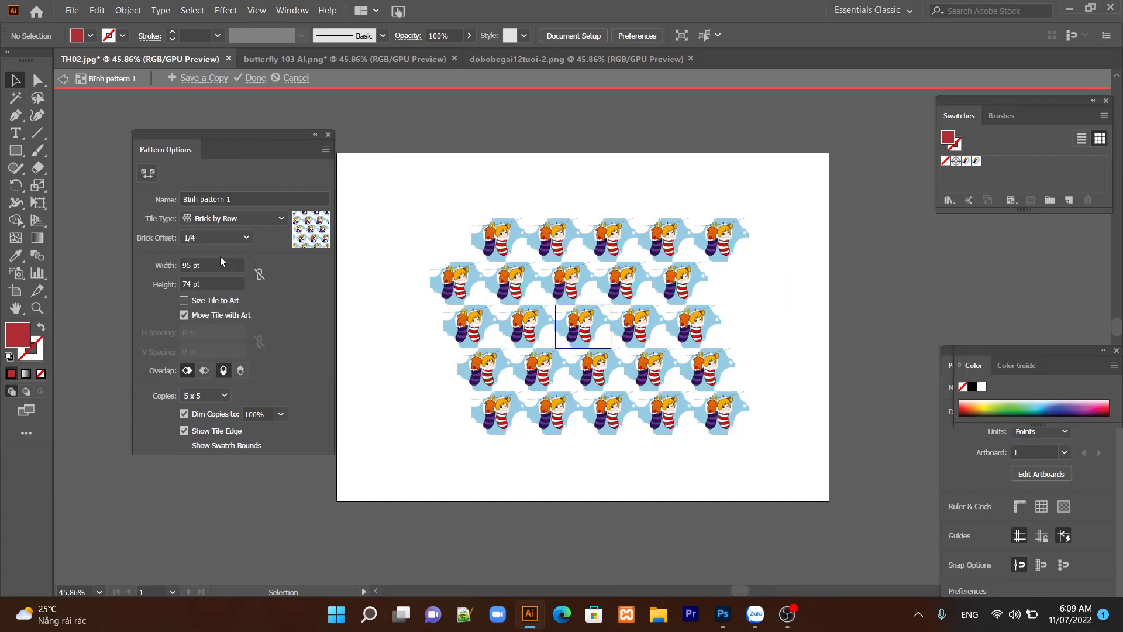
pyautogui.click(224, 238)
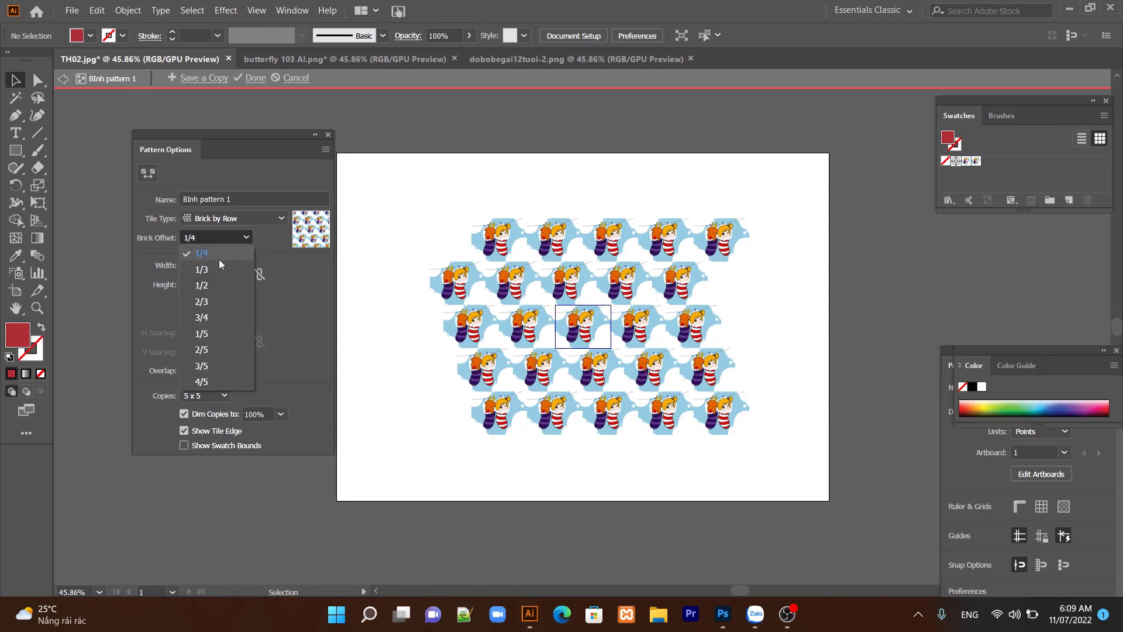
pyautogui.click(209, 317)
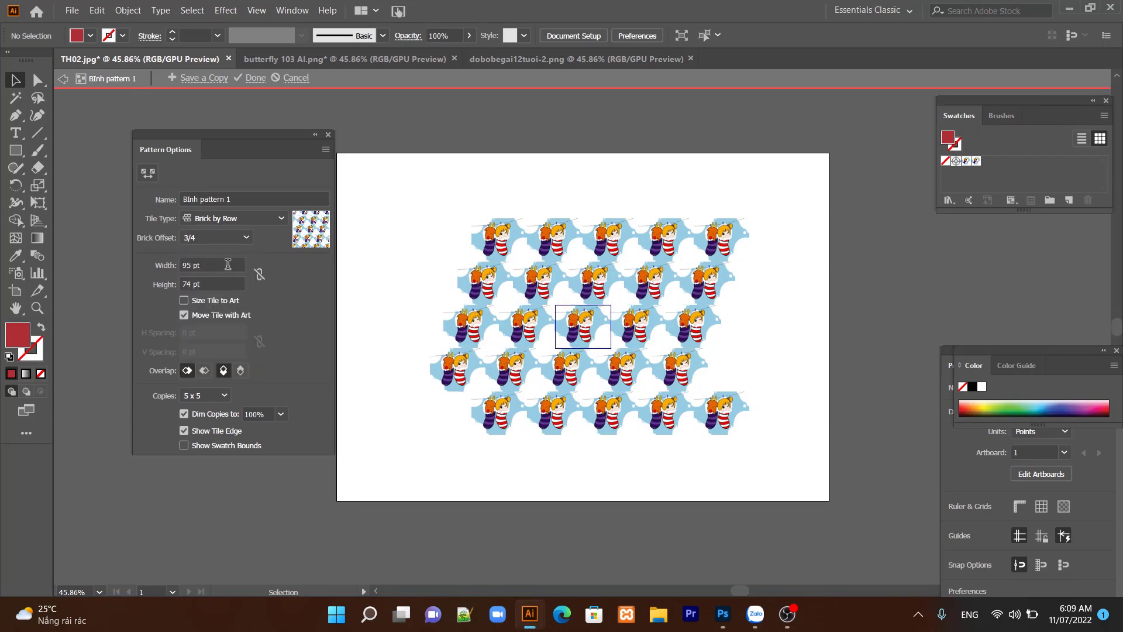
pyautogui.click(280, 218)
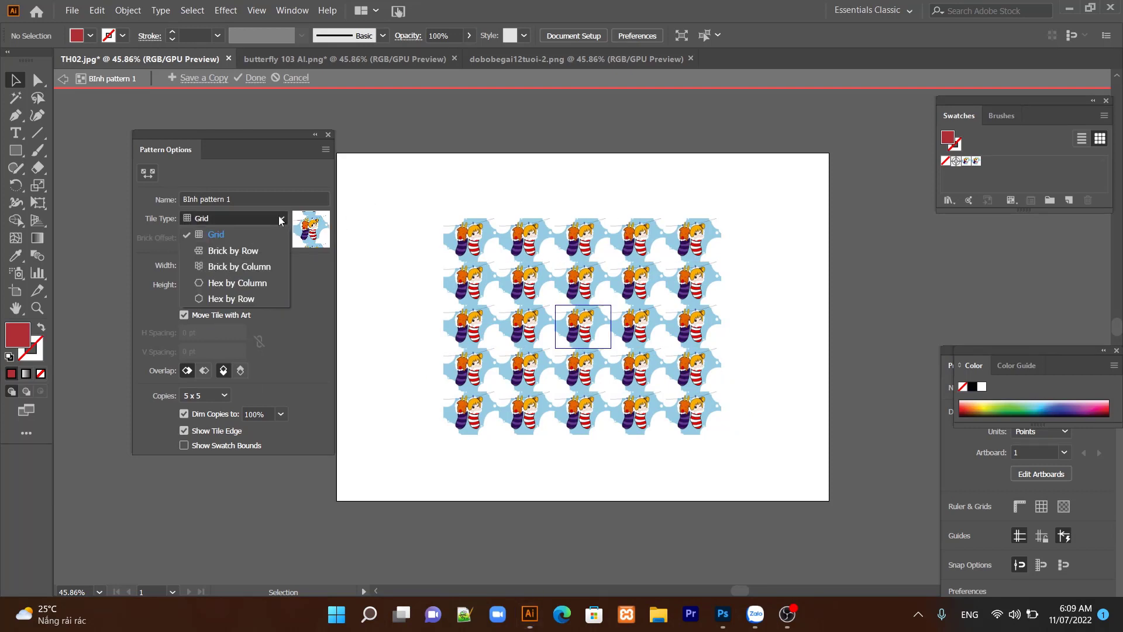
pyautogui.click(275, 234)
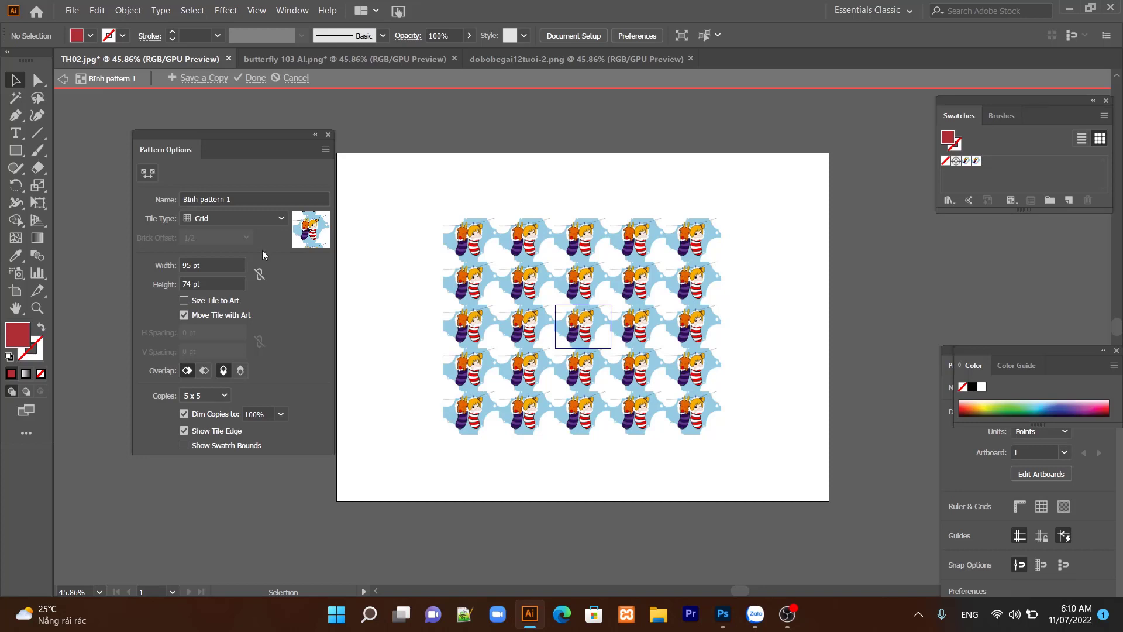
# - Try out the tile Width, Height and proportion-lock controls in Pattern Options
pyautogui.click(222, 265)
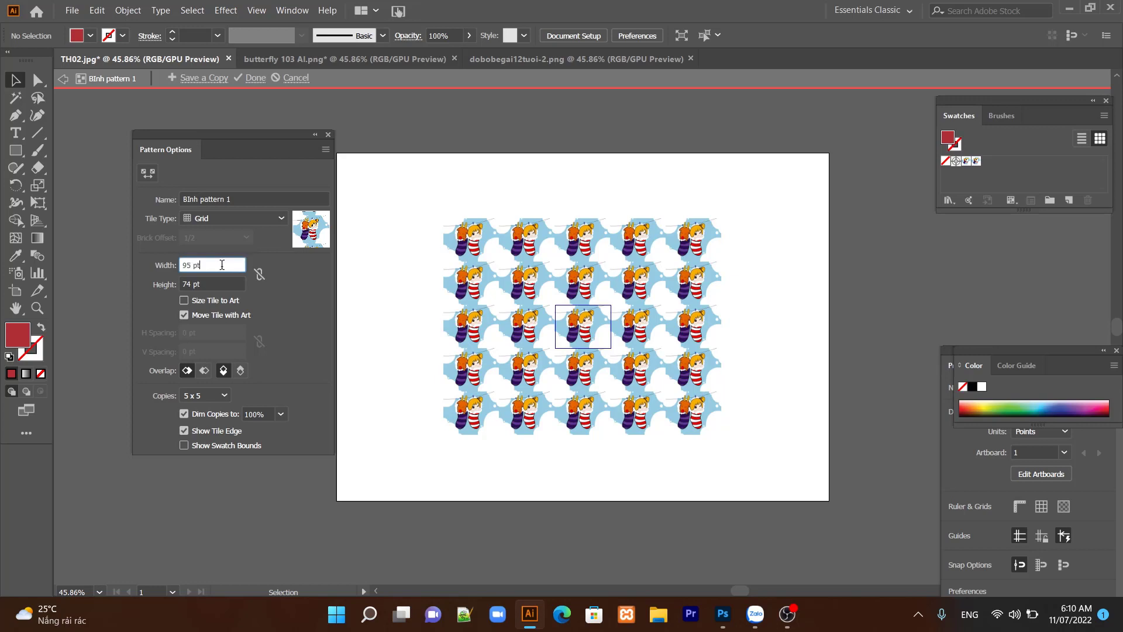
pyautogui.press('Tab')
pyautogui.click(220, 266)
pyautogui.click(222, 286)
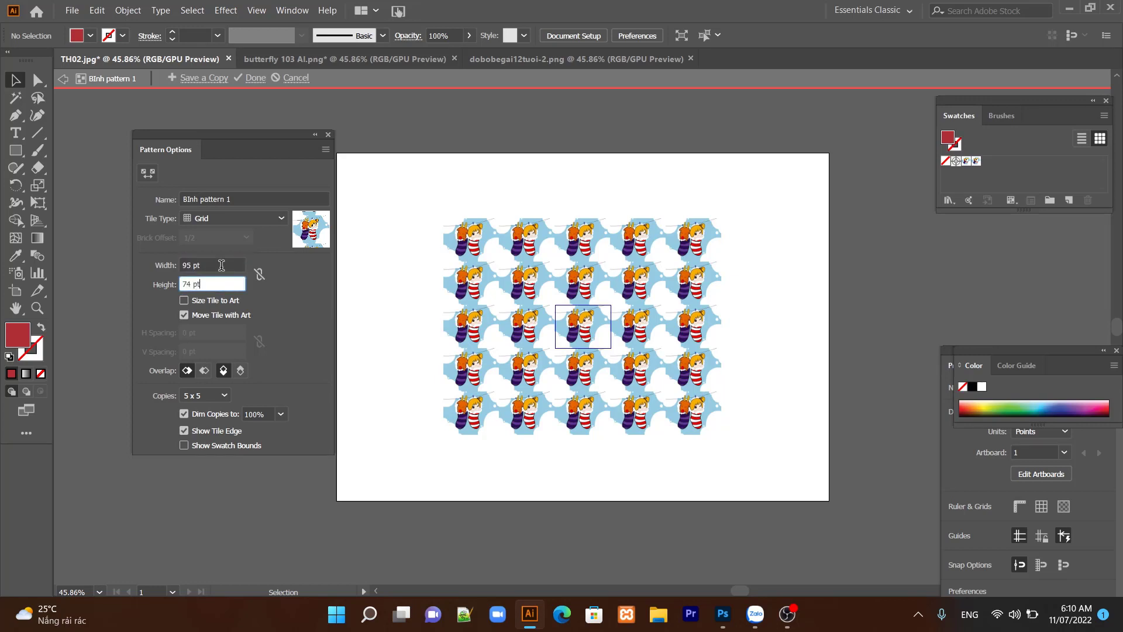
pyautogui.click(221, 265)
pyautogui.click(202, 263)
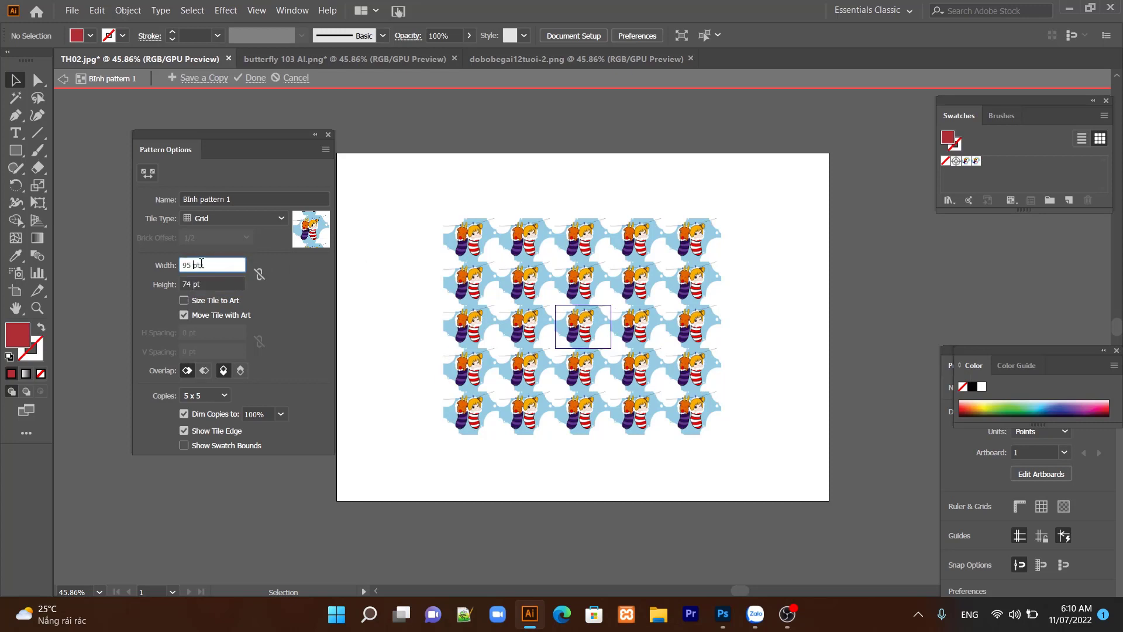
pyautogui.click(260, 276)
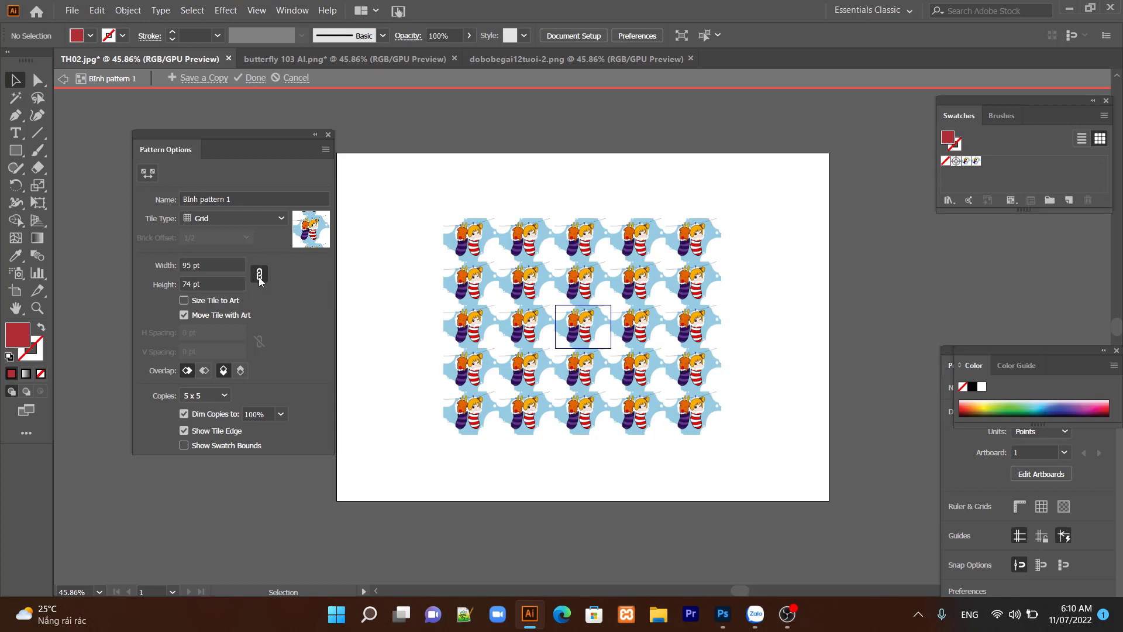
pyautogui.click(195, 265)
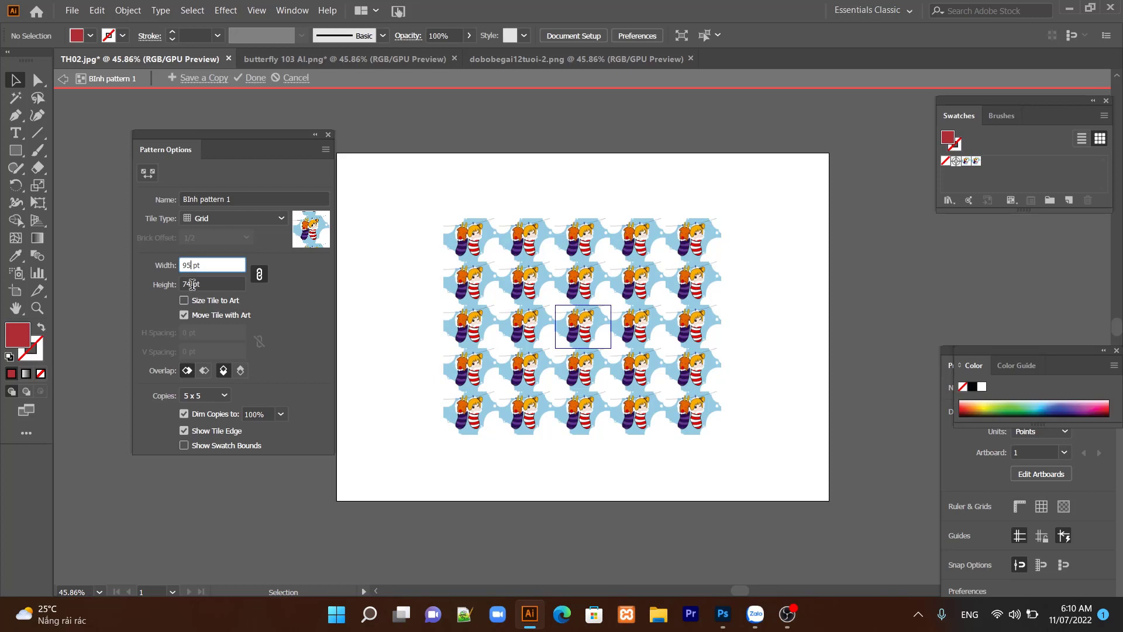
pyautogui.click(192, 284)
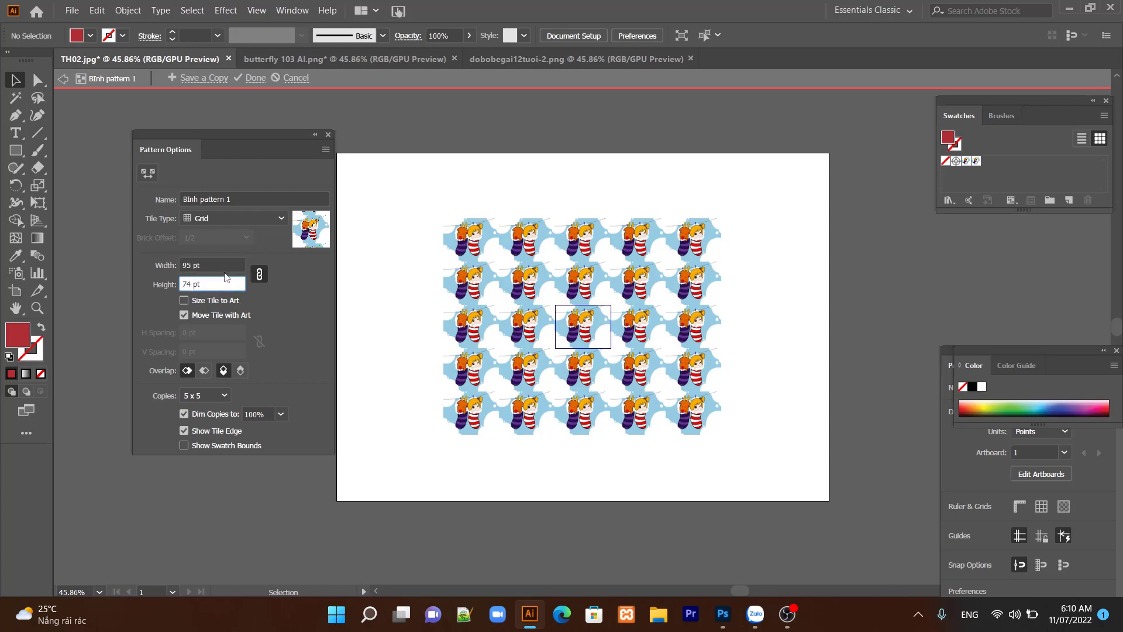
pyautogui.click(260, 278)
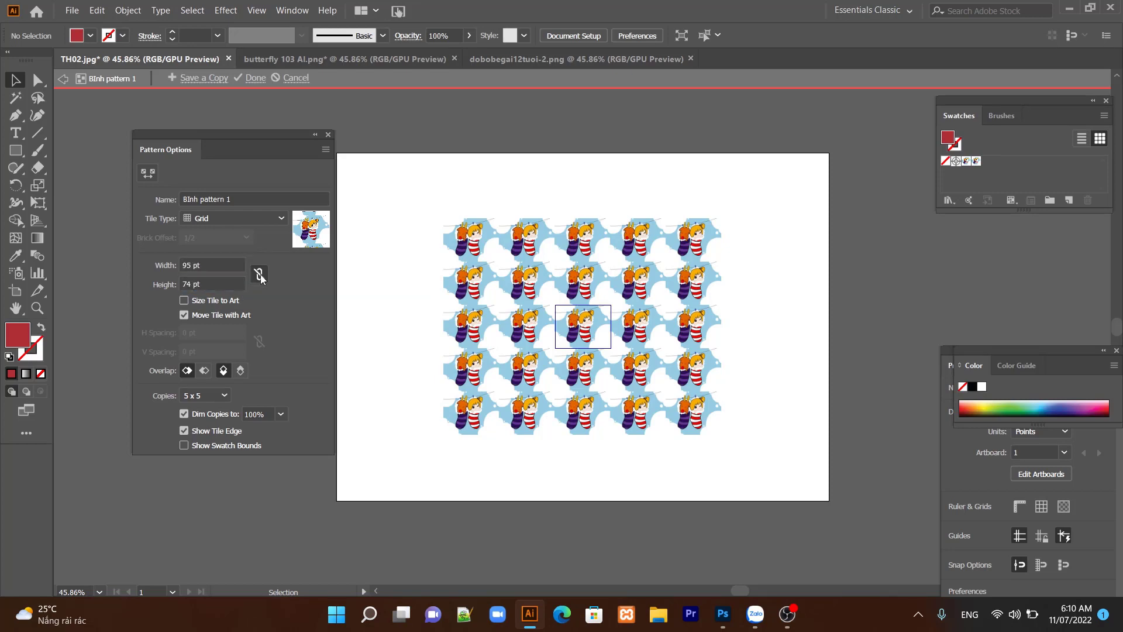
pyautogui.click(190, 265)
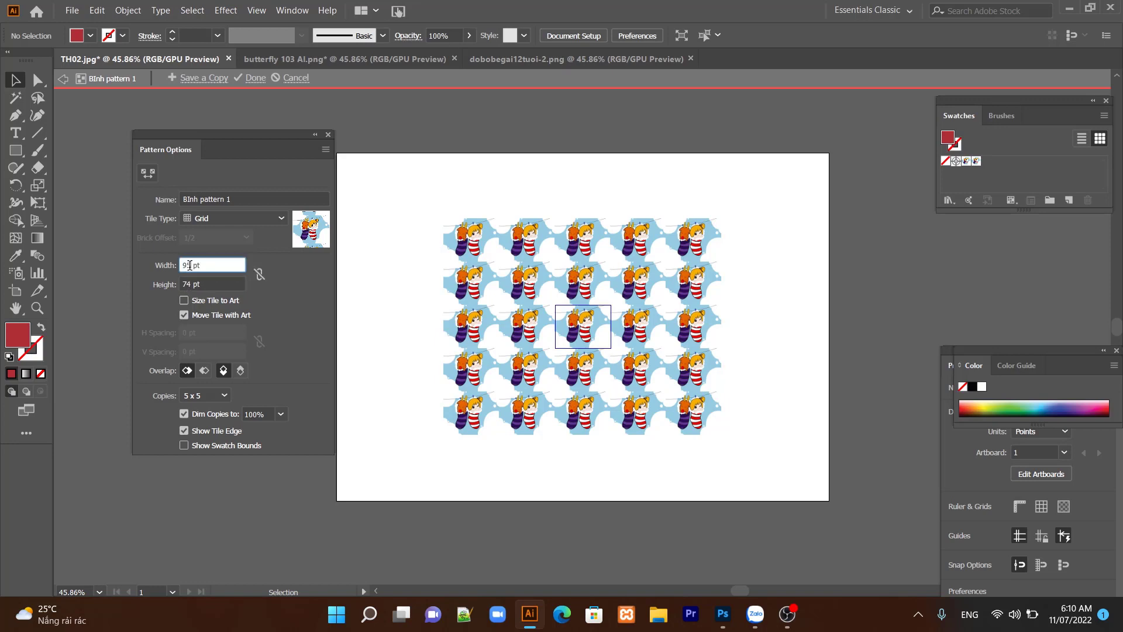
pyautogui.click(190, 285)
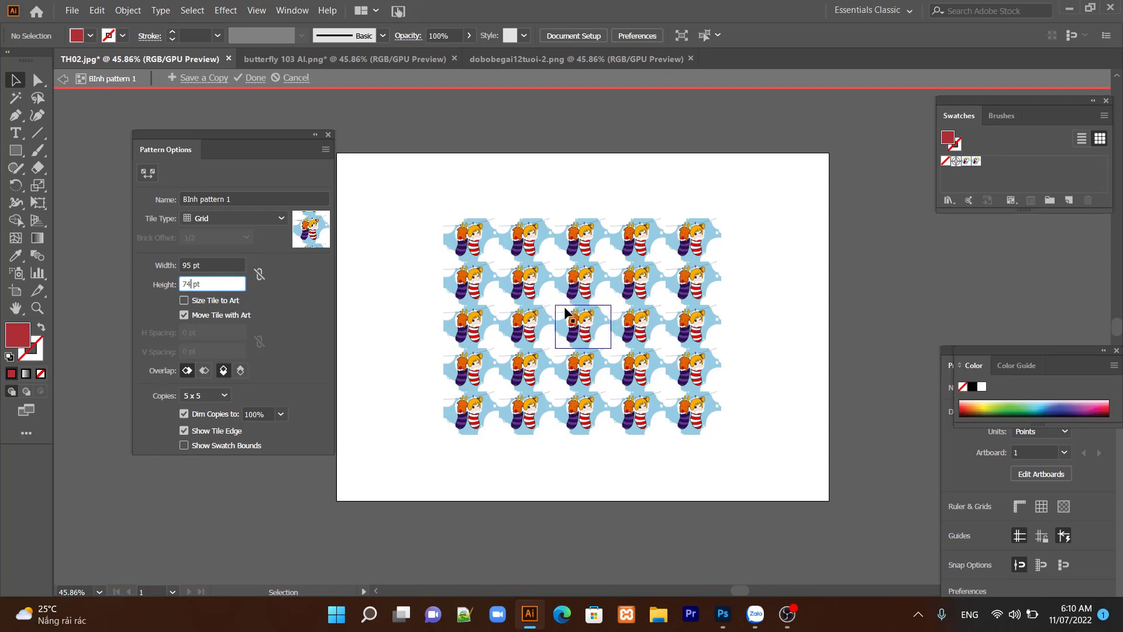
# - With proportions linked, set tile width to 85 pt, making height 66.2105 pt
pyautogui.click(260, 276)
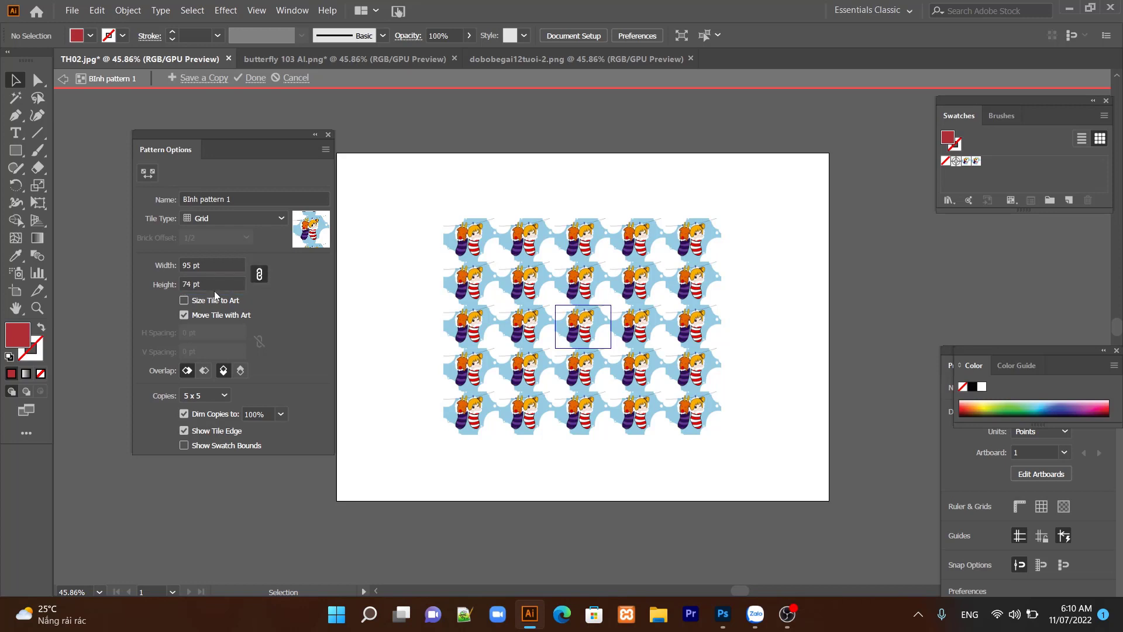
pyautogui.click(187, 262)
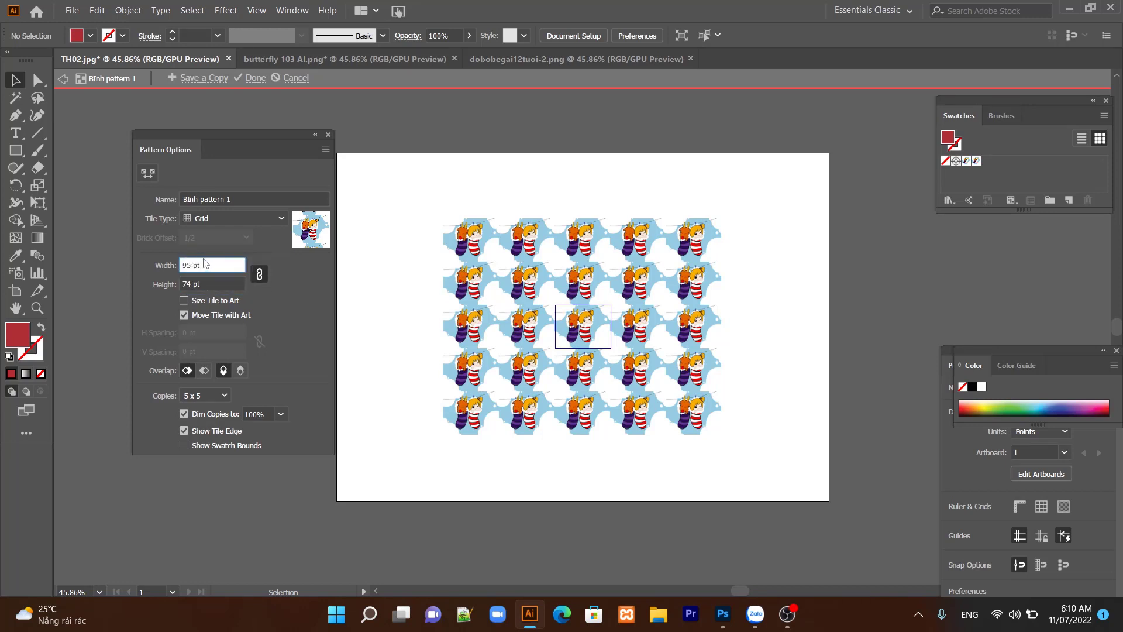
pyautogui.press('BackSpace')
pyautogui.write('8')
pyautogui.press('Return')
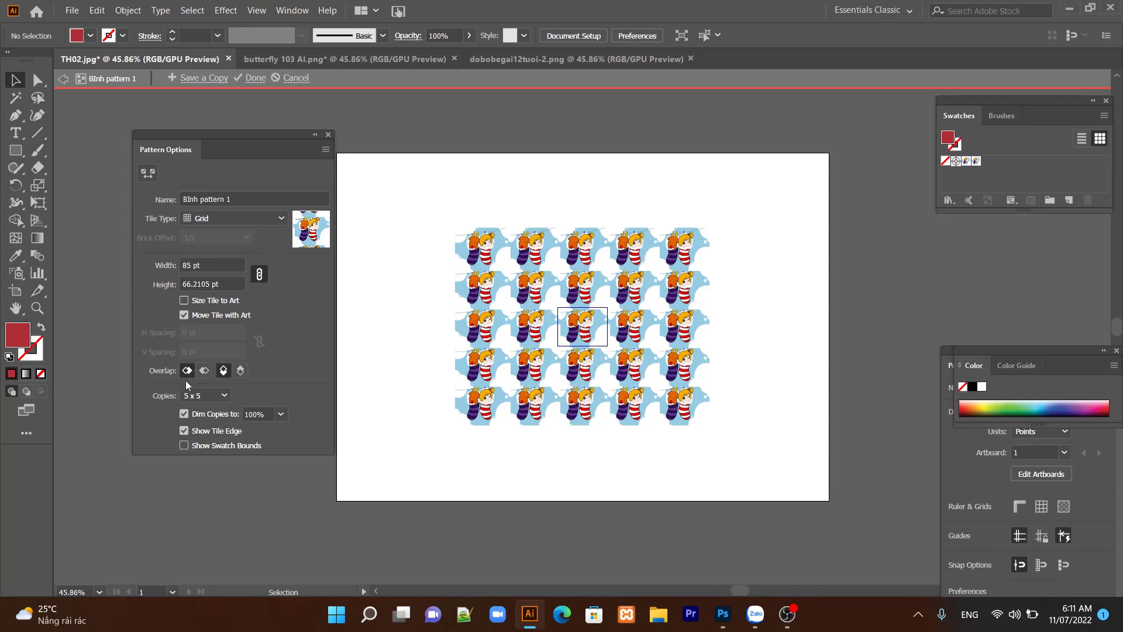
# - Change the preview copies from 5 x 5 to 7 x 7, briefly trying 3 x 7
pyautogui.click(201, 396)
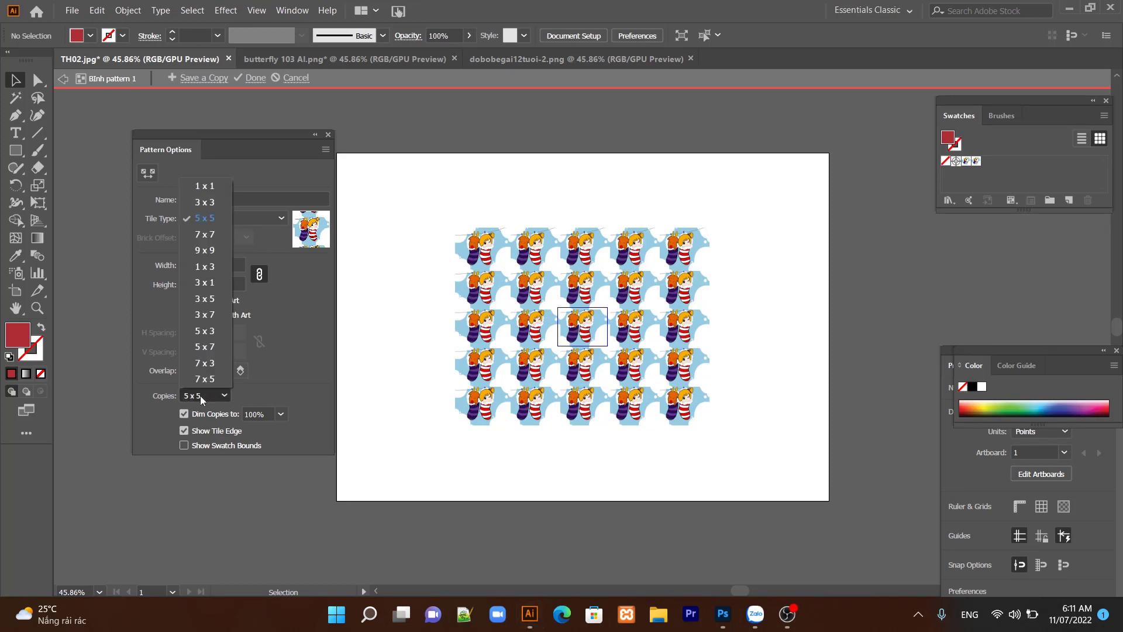
pyautogui.click(212, 320)
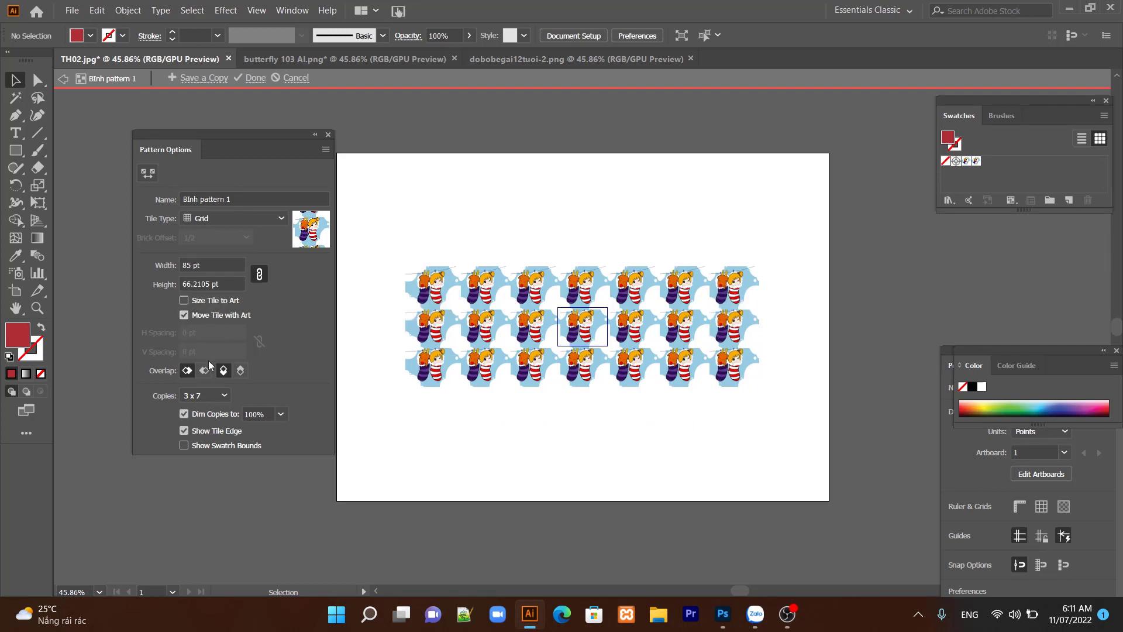
pyautogui.click(207, 395)
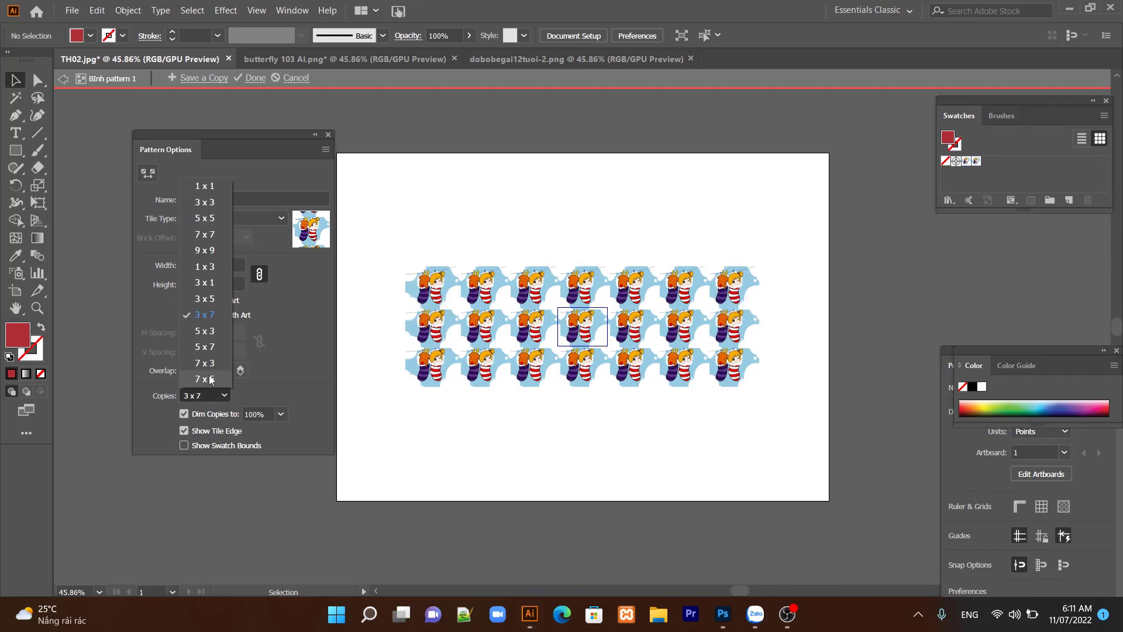
pyautogui.click(204, 234)
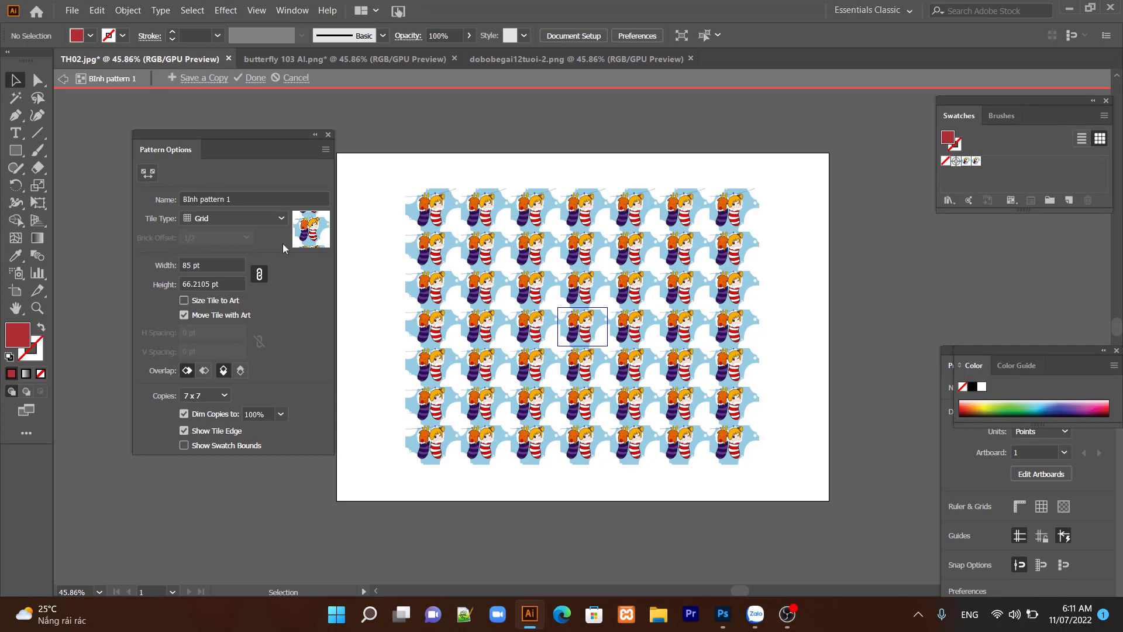
# - Resize the central socks motif to 106.5 × 77 pt so it overlaps neighbouring repeats
pyautogui.click(608, 311)
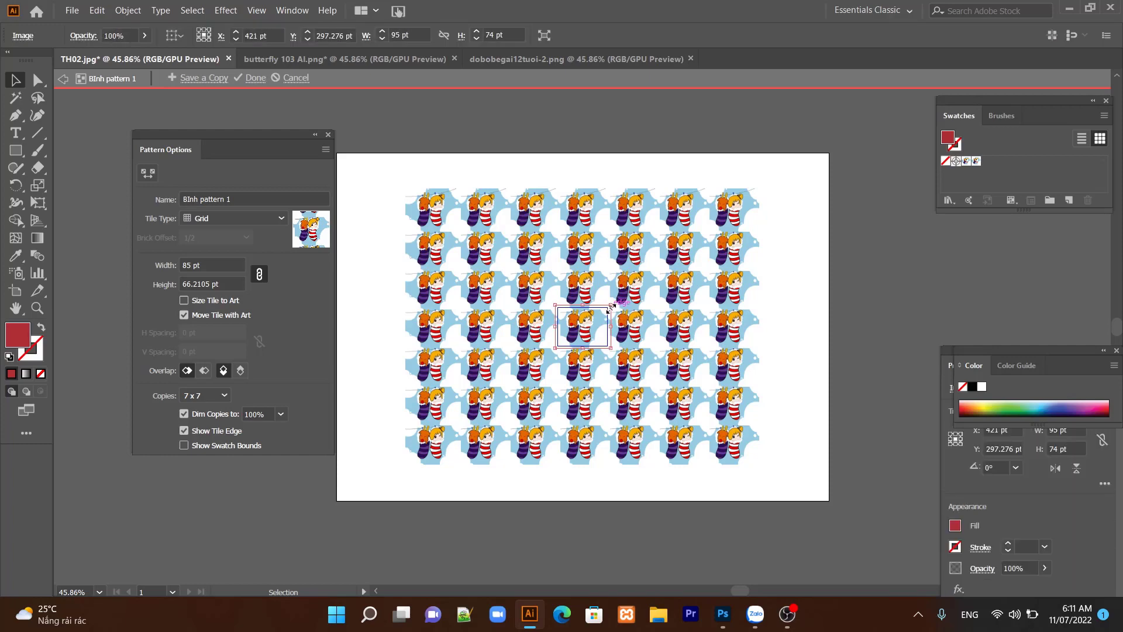
pyautogui.moveTo(609, 308); pyautogui.dragTo(603, 313)
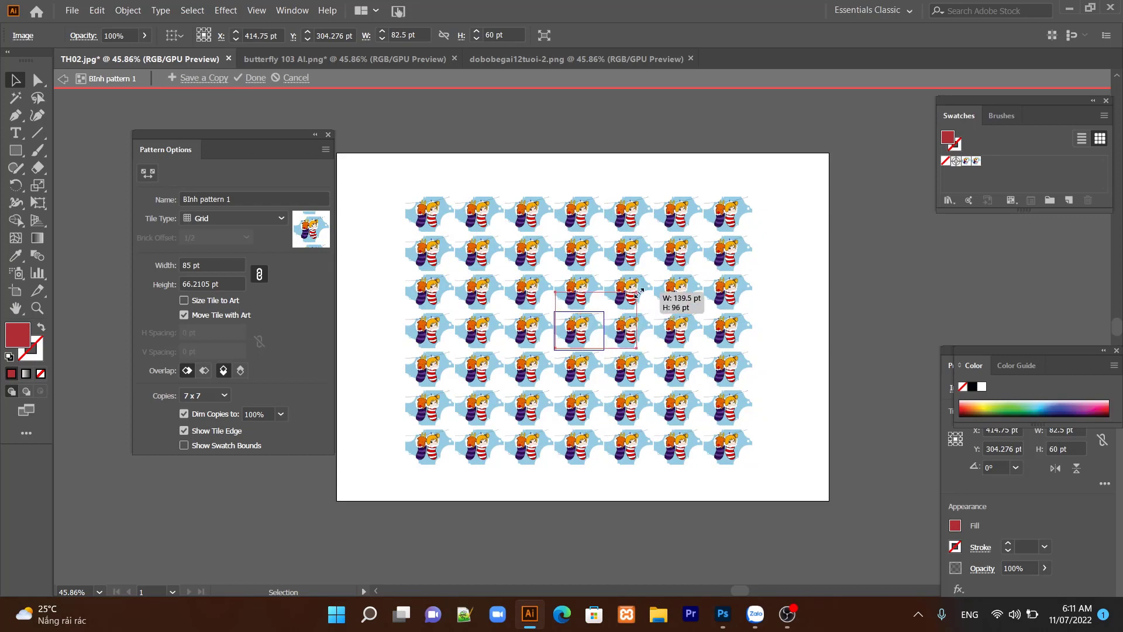
pyautogui.moveTo(603, 314); pyautogui.dragTo(616, 305)
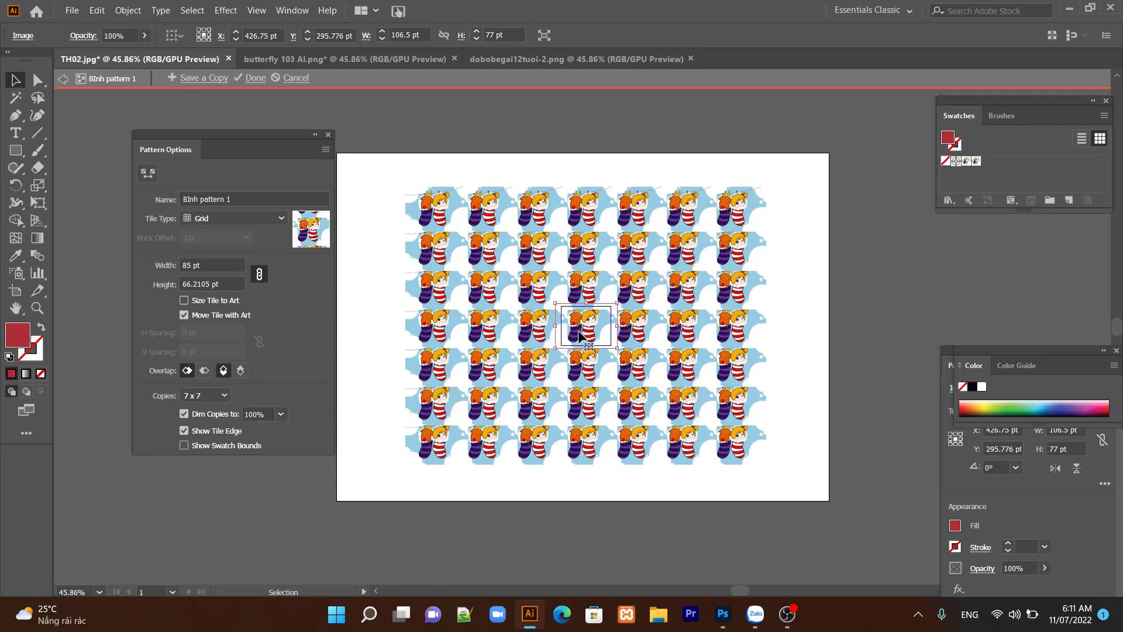
# - Try Dim Copies at 70%, 50% and 40%, then set it back to 100%
pyautogui.click(280, 414)
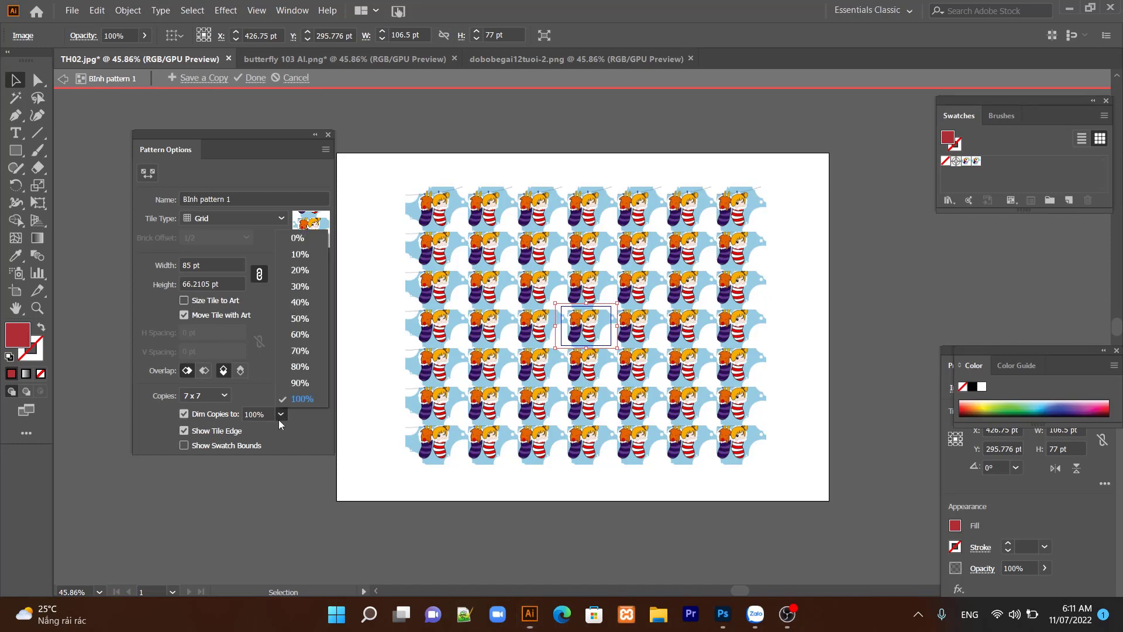
pyautogui.press('Escape')
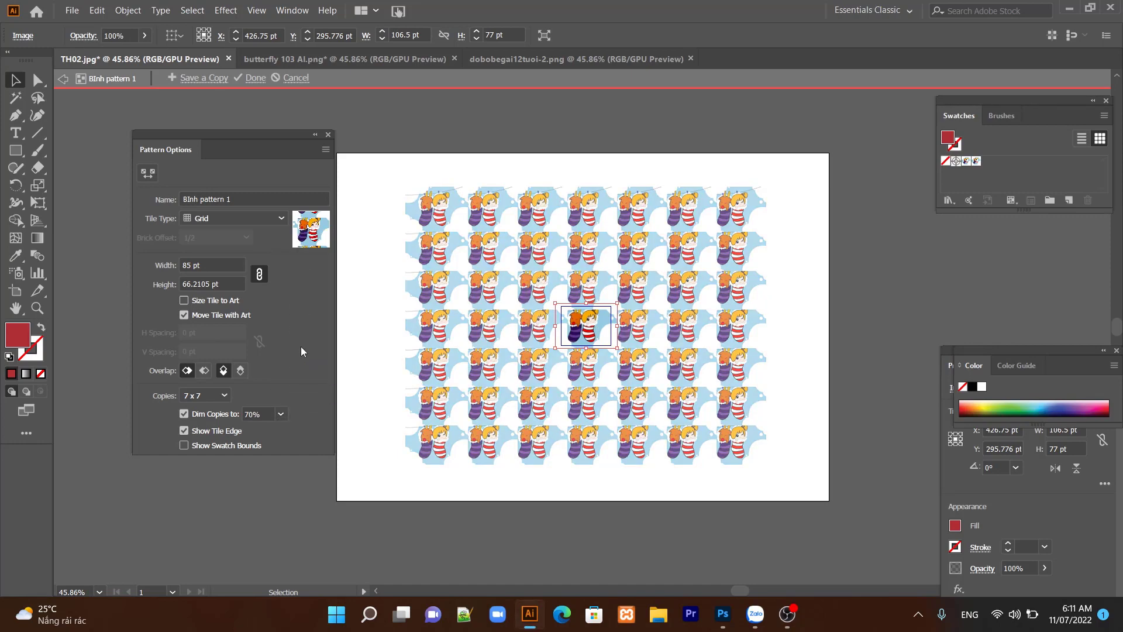
pyautogui.click(284, 412)
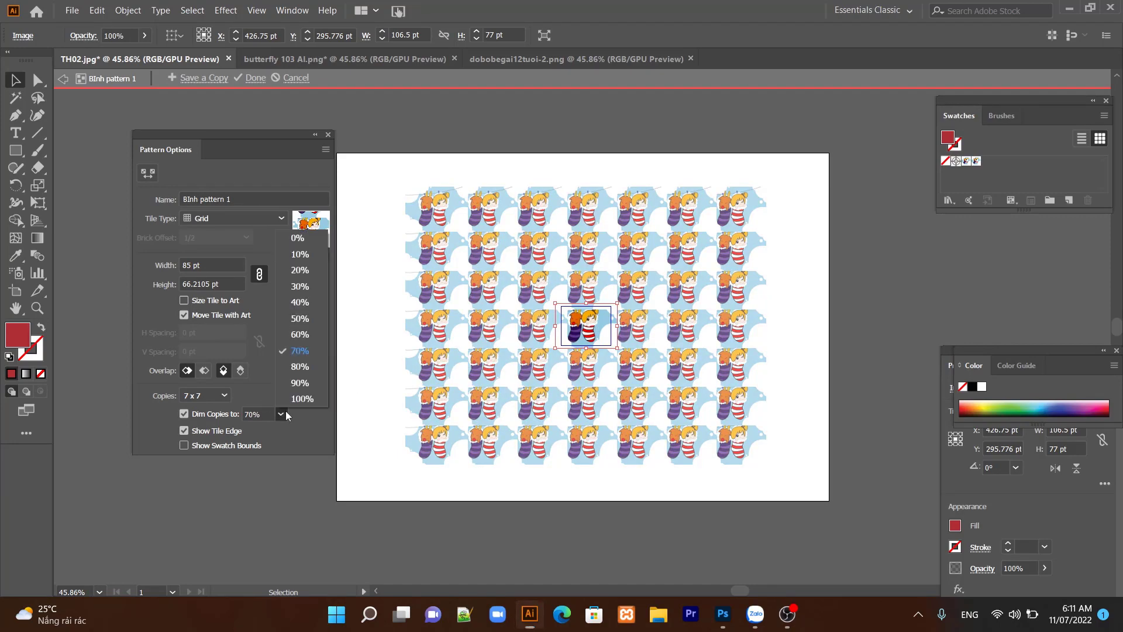
pyautogui.click(297, 326)
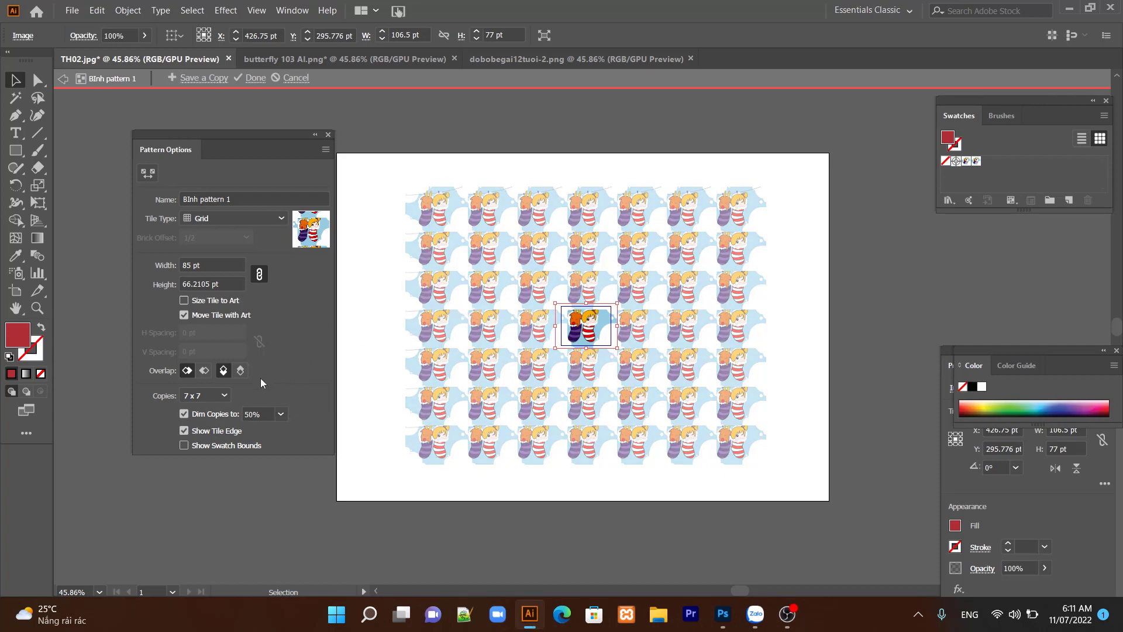
pyautogui.click(279, 413)
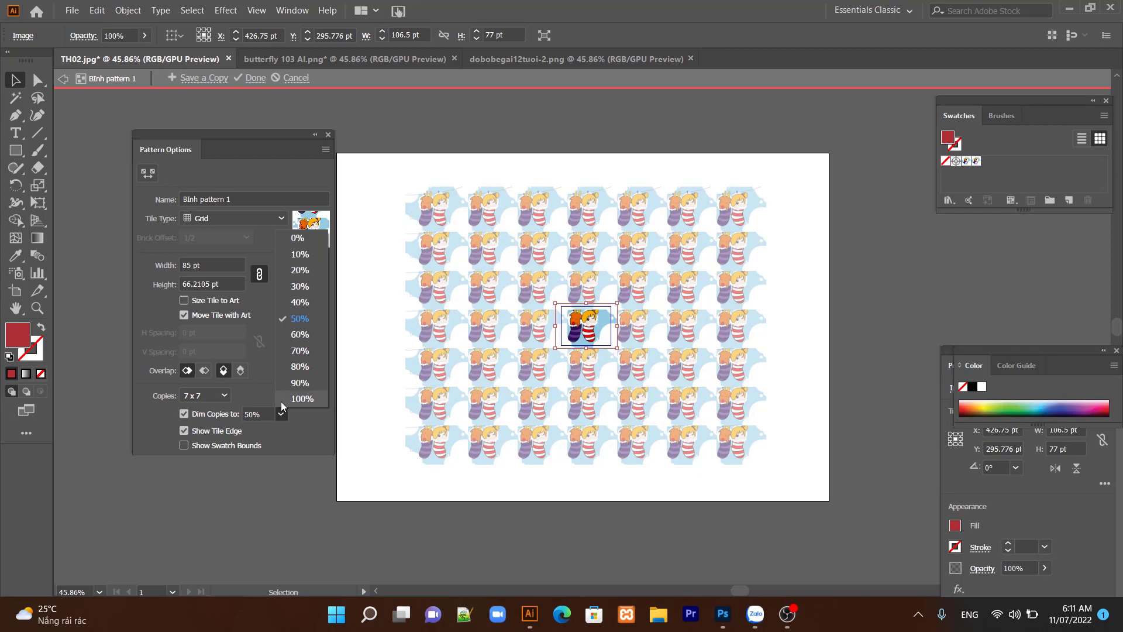
pyautogui.click(282, 400)
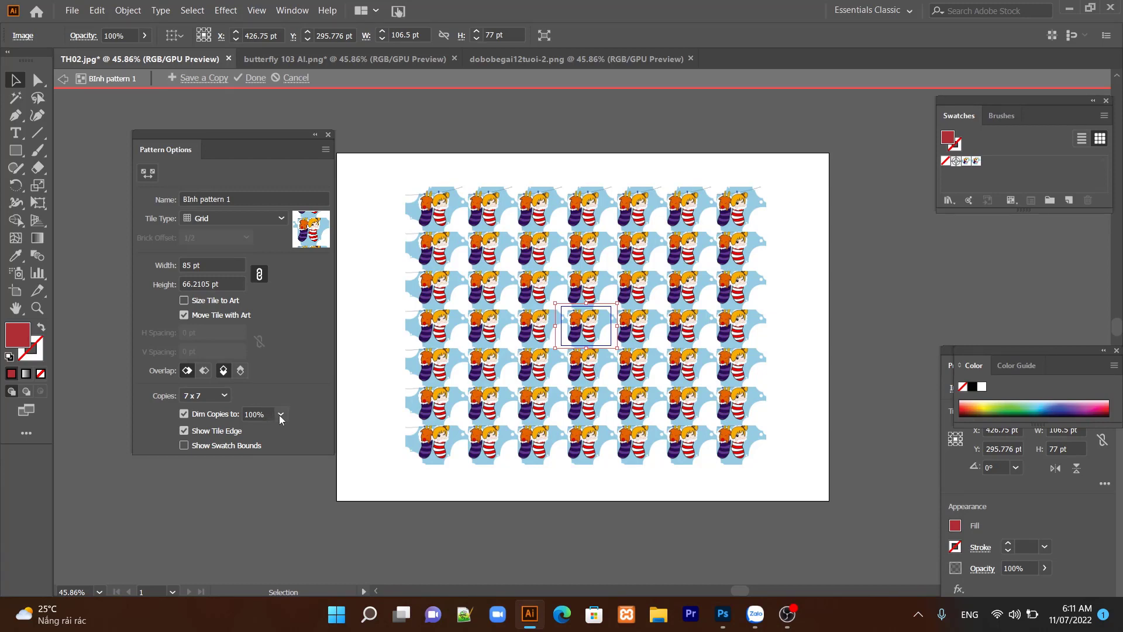
pyautogui.click(279, 416)
pyautogui.click(300, 302)
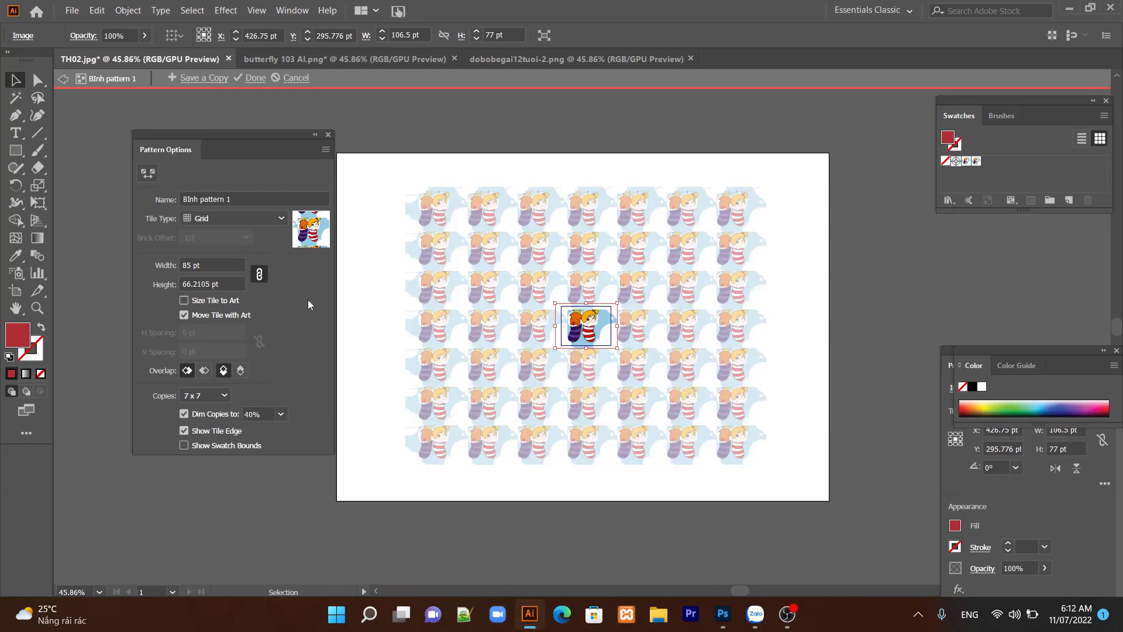
pyautogui.click(282, 412)
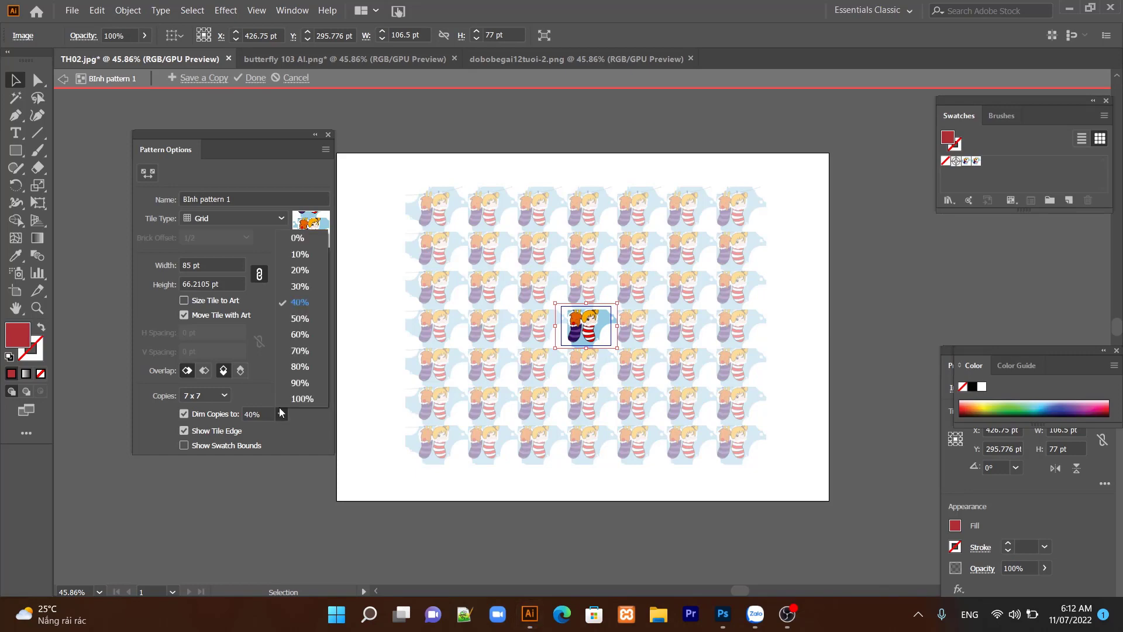
pyautogui.click(289, 400)
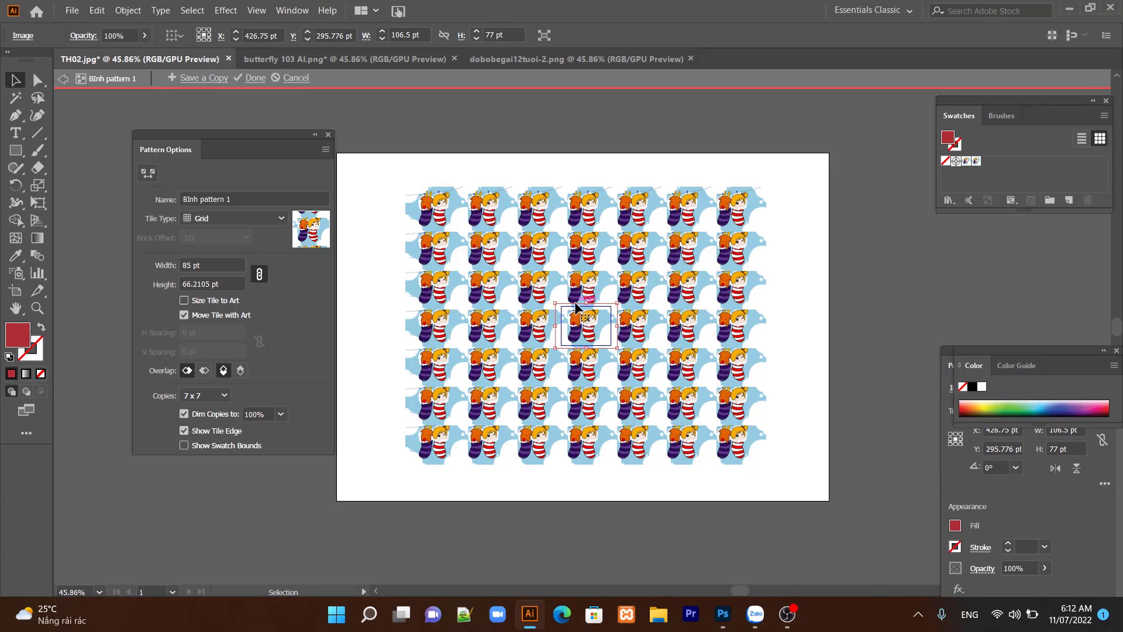
# - Toggle Show Tile Edge off and back on, and deselect the socks motif
pyautogui.click(190, 432)
pyautogui.click(185, 431)
pyautogui.click(593, 370)
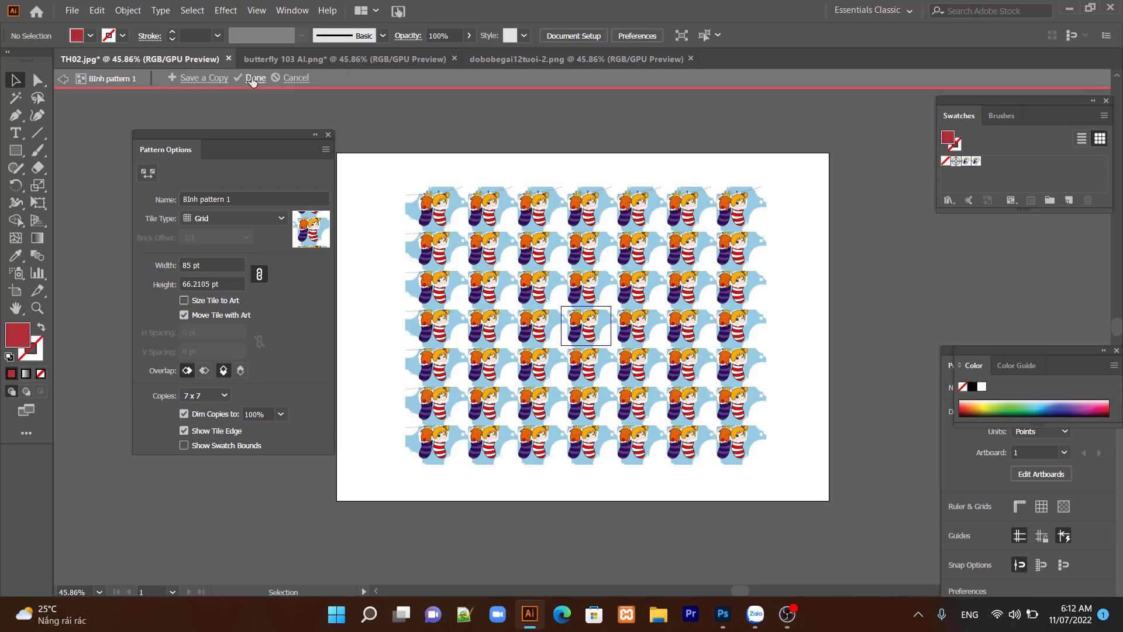
# - Save the socks pattern, make it the fill, and draw a rectangle over the artboard's lower left
pyautogui.click(255, 78)
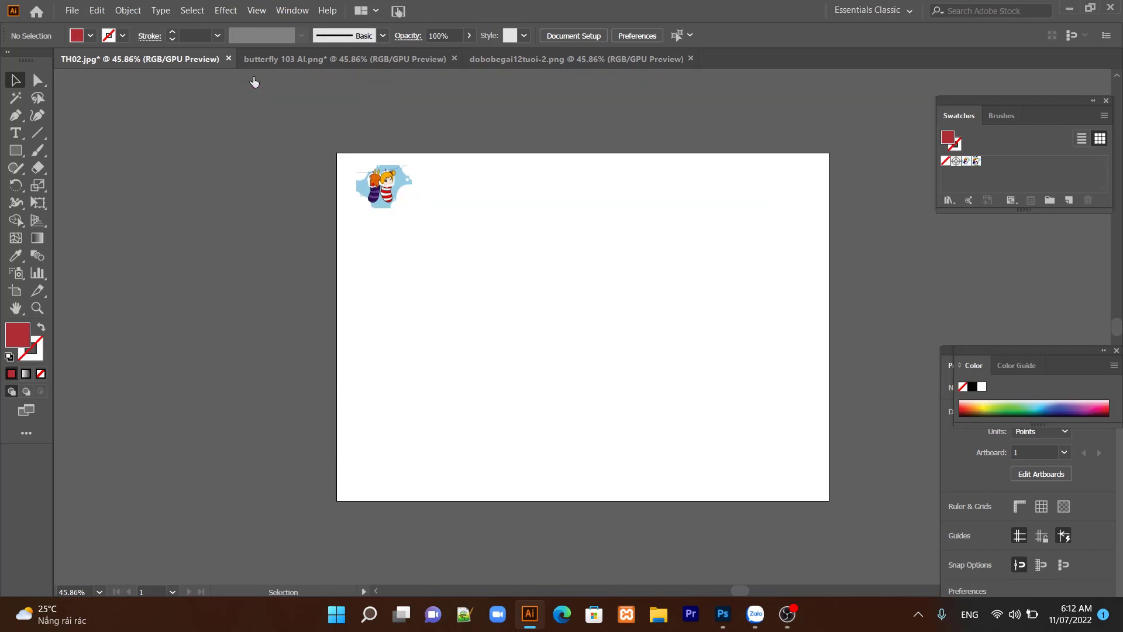
pyautogui.click(975, 161)
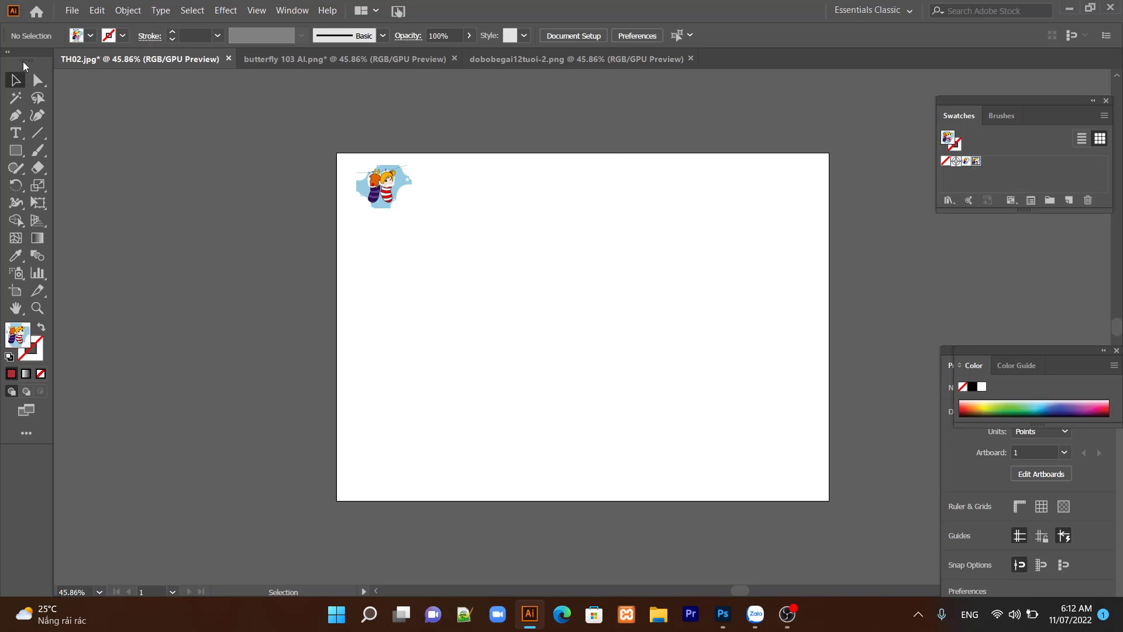
pyautogui.click(16, 150)
pyautogui.moveTo(125, 227)
pyautogui.mouseDown()
pyautogui.moveTo(357, 446)
pyautogui.moveTo(478, 528)
pyautogui.mouseUp()
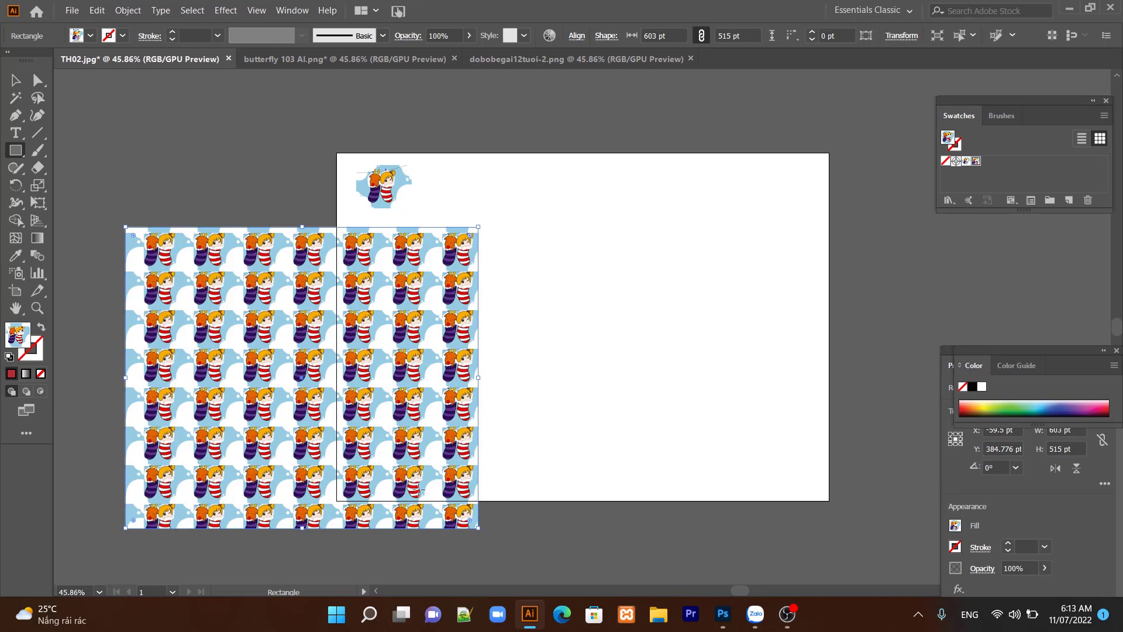
pyautogui.moveTo(477, 527); pyautogui.dragTo(479, 528)
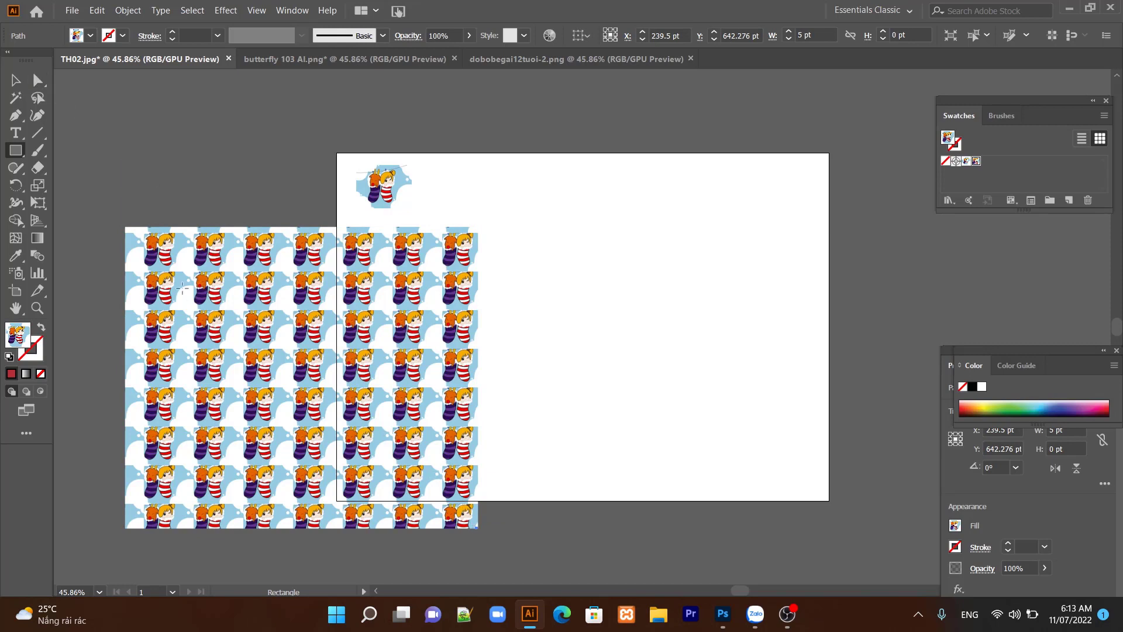
pyautogui.click(183, 305)
pyautogui.click(498, 290)
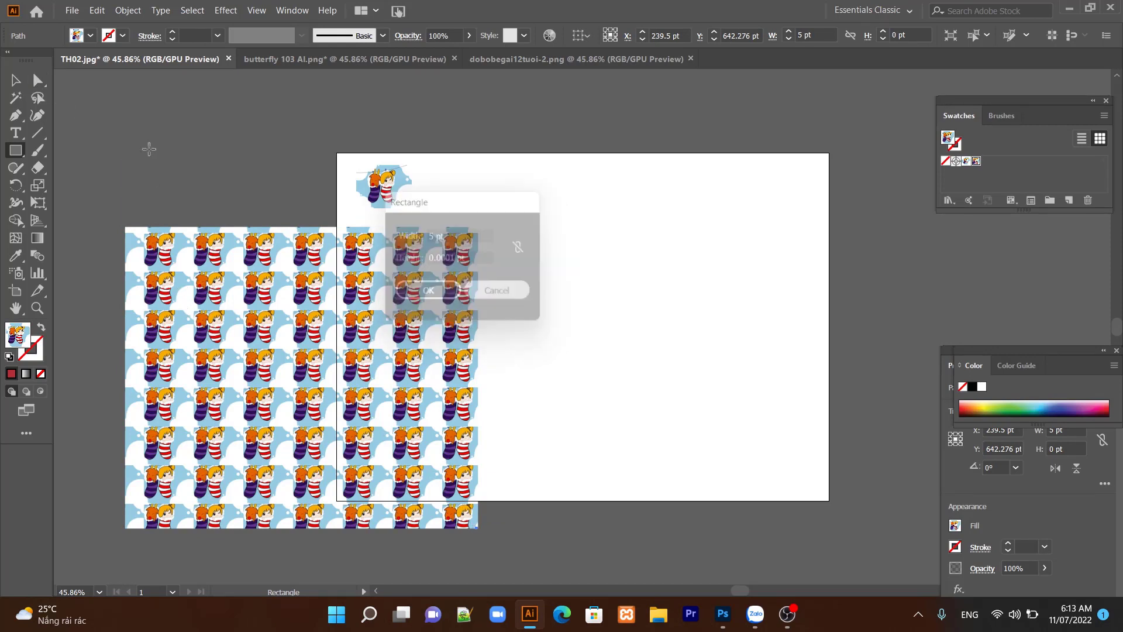
# - Enlarge the sock rectangle to 701 × 594 pt and move it over the artboard's right side
pyautogui.click(16, 82)
pyautogui.click(307, 394)
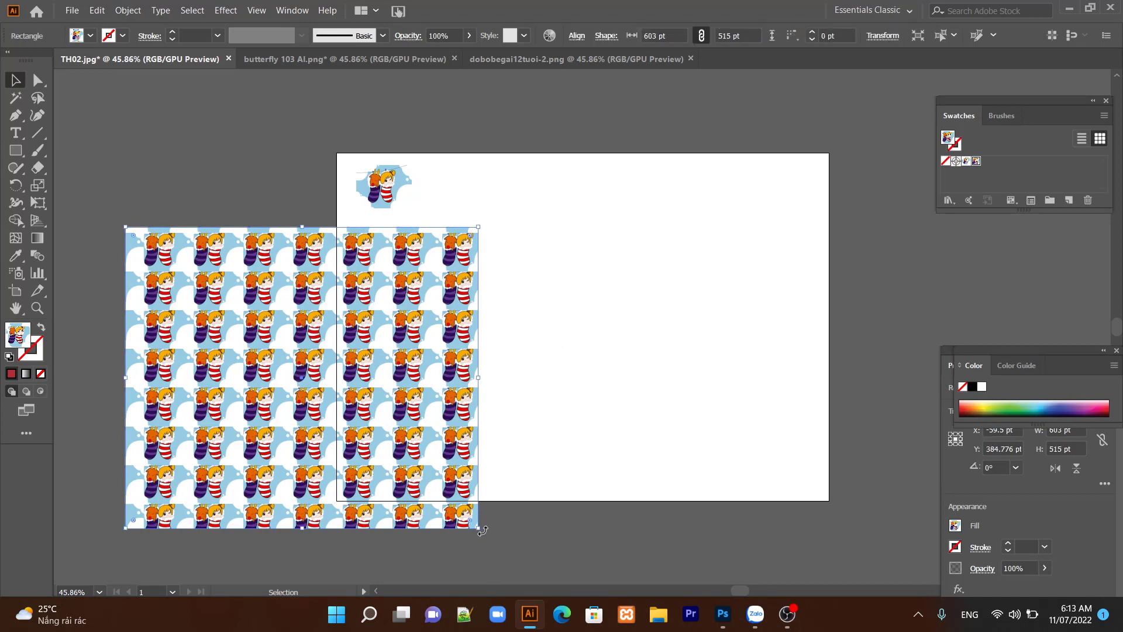
pyautogui.moveTo(478, 527); pyautogui.dragTo(535, 574)
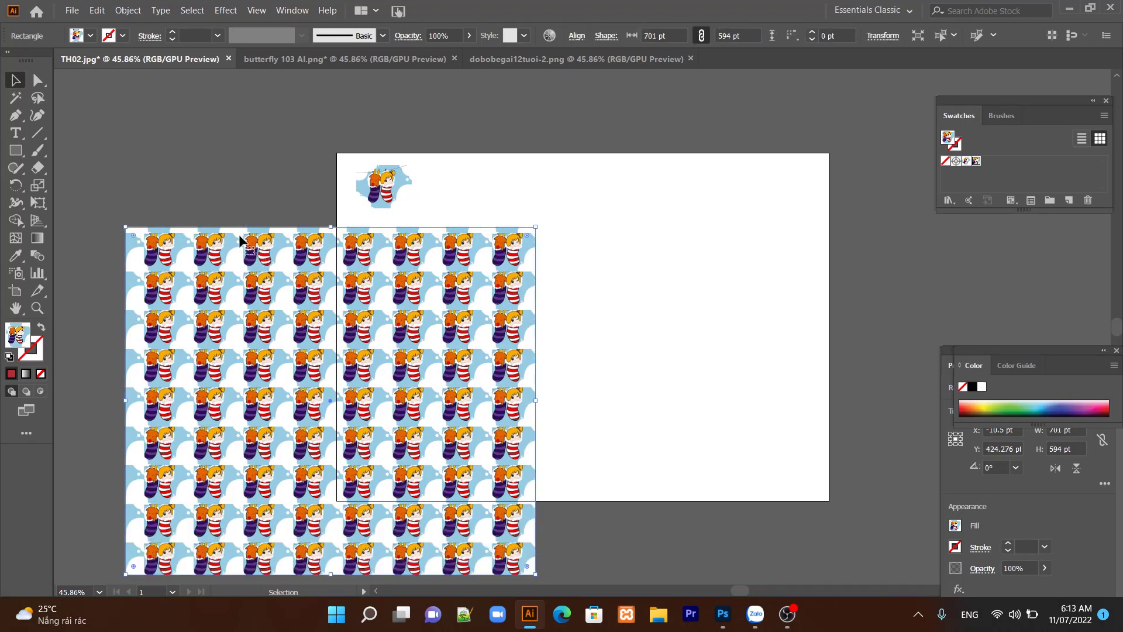
pyautogui.moveTo(227, 334); pyautogui.dragTo(618, 242)
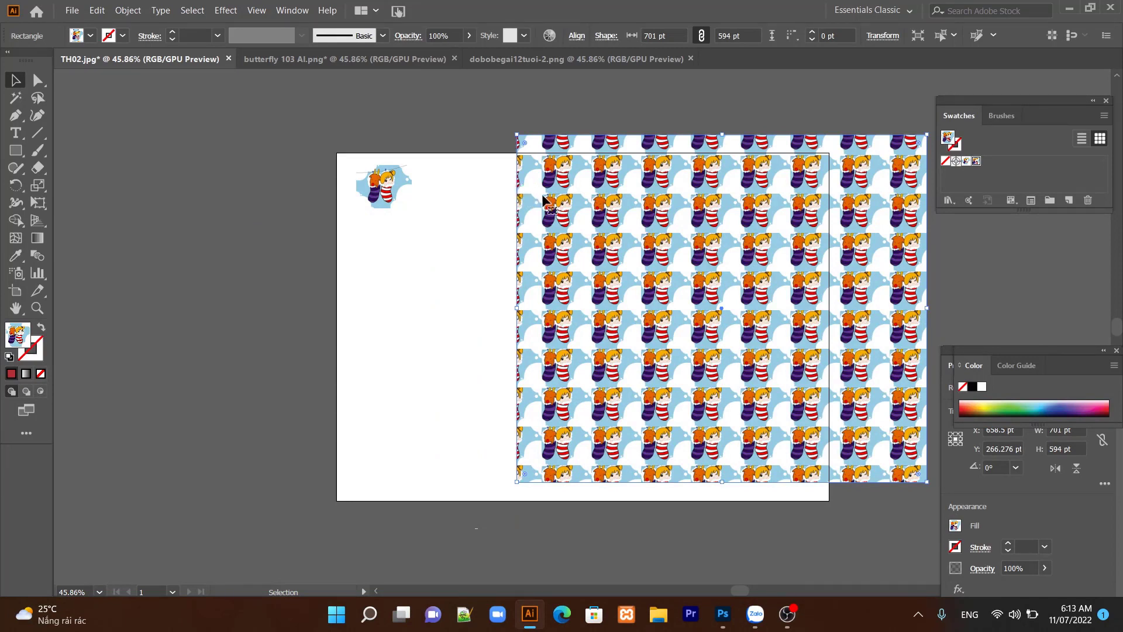
# - At 100% scale, enable Preview, Scale Strokes & Effects and Transform Patterns, then confirm
pyautogui.doubleClick(39, 186)
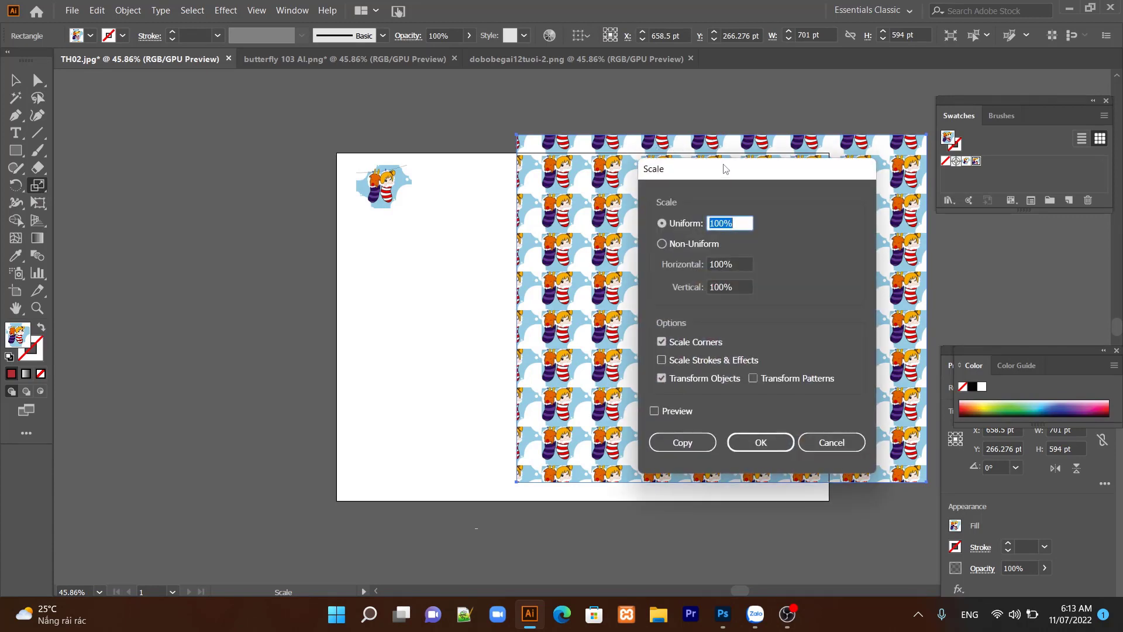
pyautogui.moveTo(725, 171); pyautogui.dragTo(351, 160)
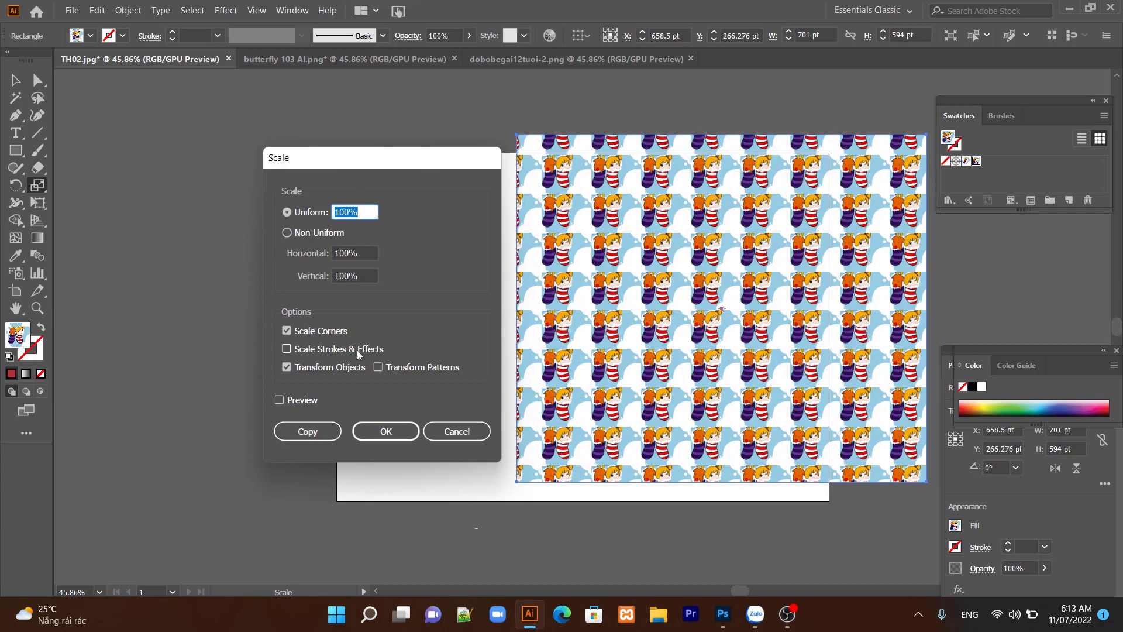
pyautogui.click(280, 400)
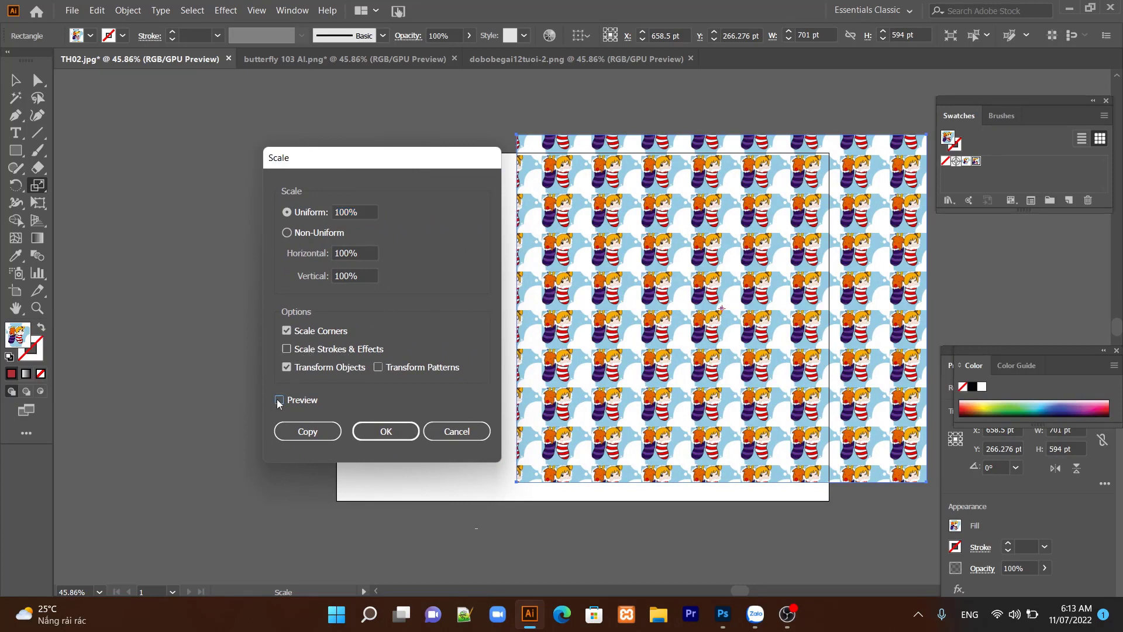
pyautogui.click(287, 350)
pyautogui.click(379, 368)
pyautogui.click(379, 367)
pyautogui.click(379, 368)
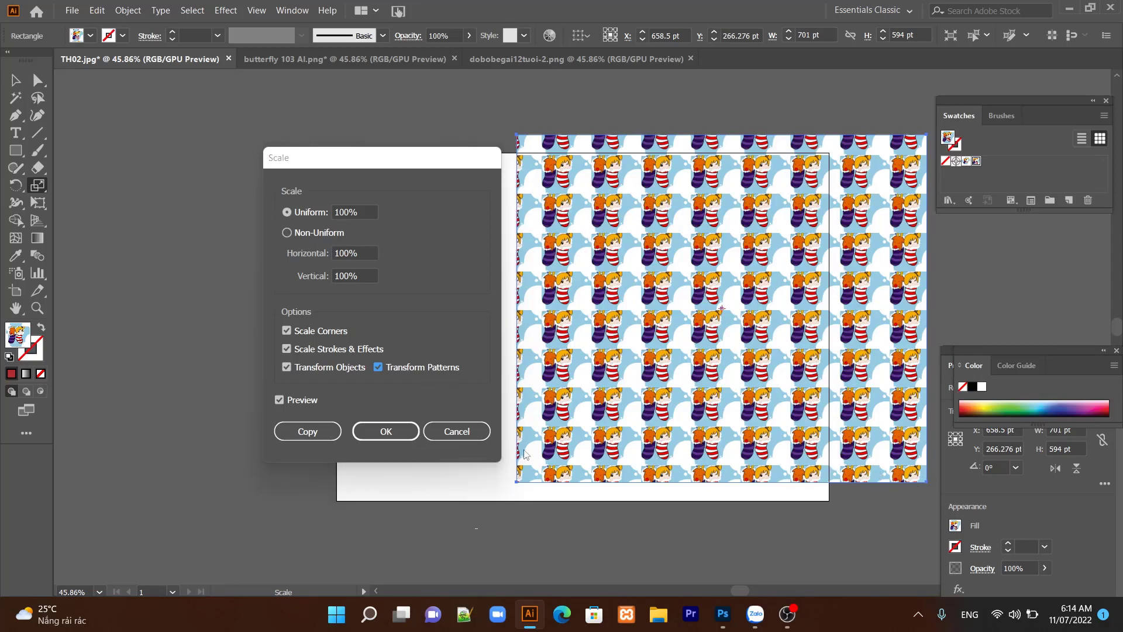
pyautogui.click(390, 436)
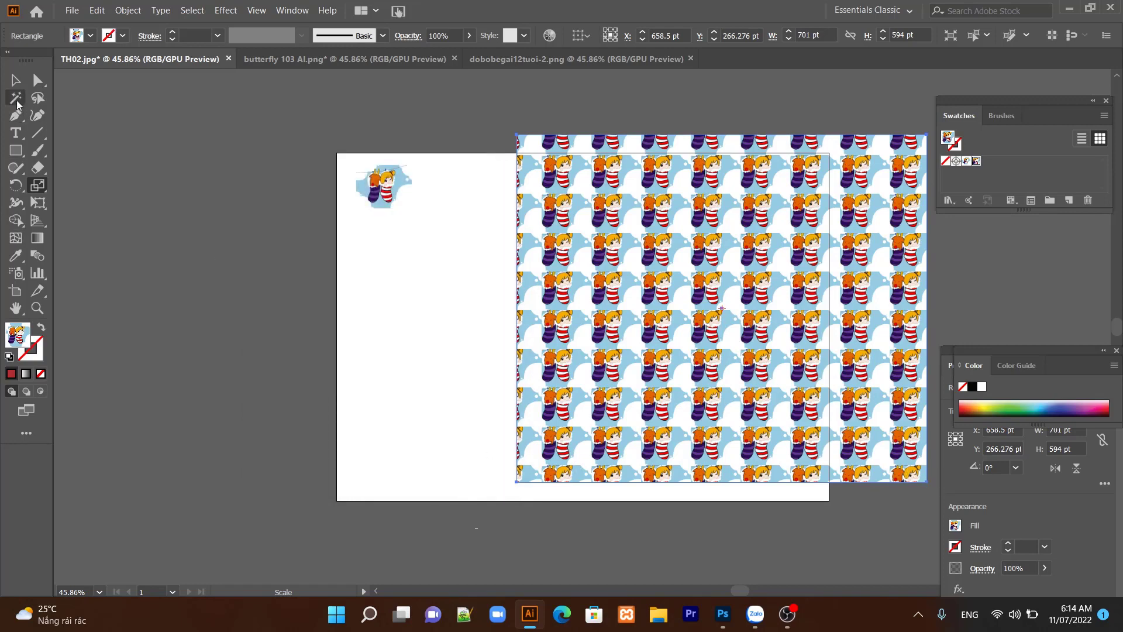
# - Shrink the rectangle together with its sock tiles, then turn off Transform Patterns
pyautogui.click(16, 80)
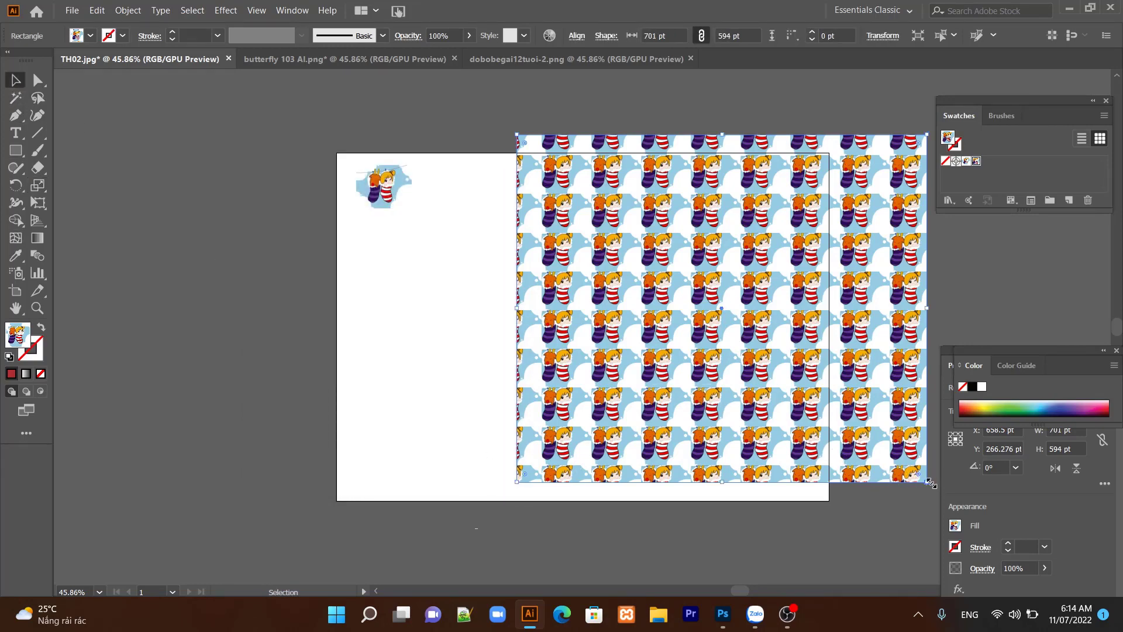
pyautogui.moveTo(926, 481); pyautogui.dragTo(890, 450)
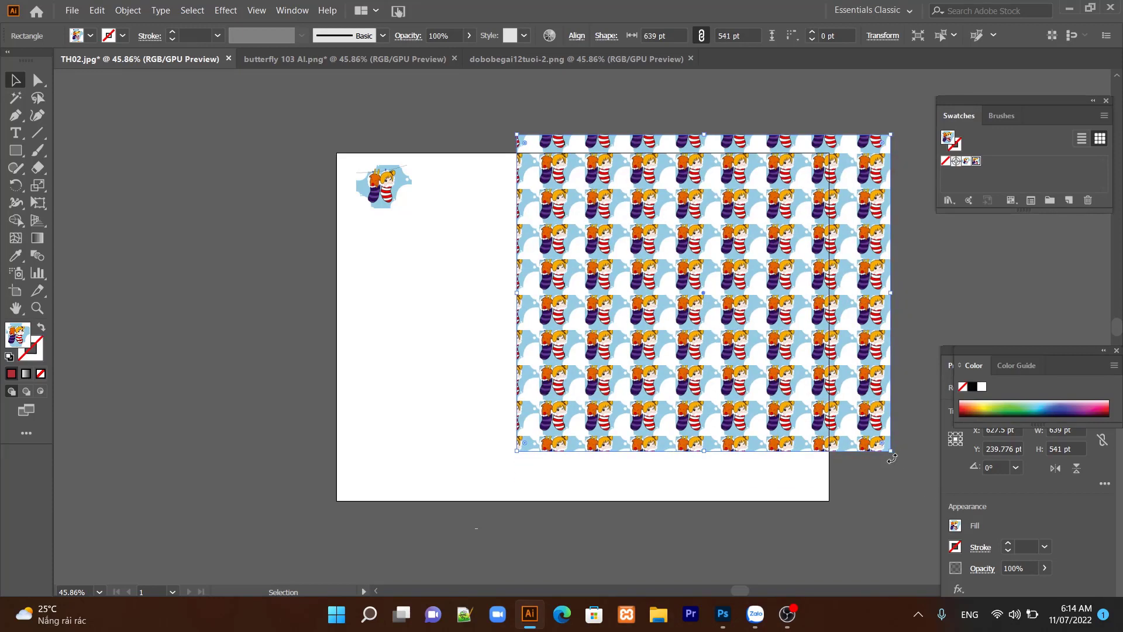
pyautogui.moveTo(890, 450); pyautogui.dragTo(799, 401)
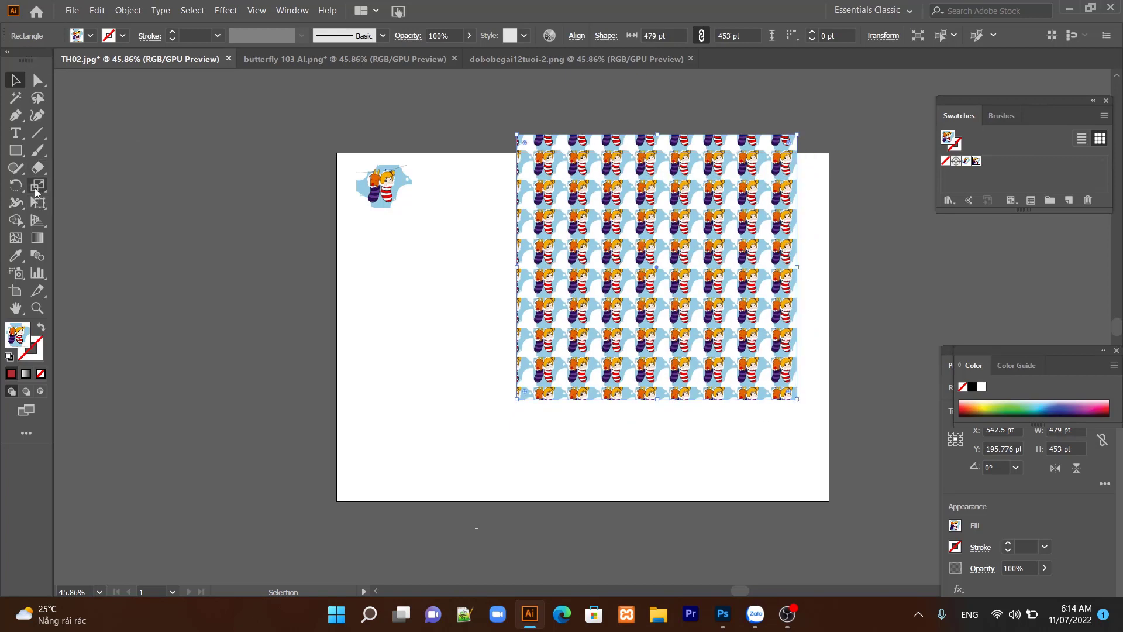
pyautogui.doubleClick(37, 184)
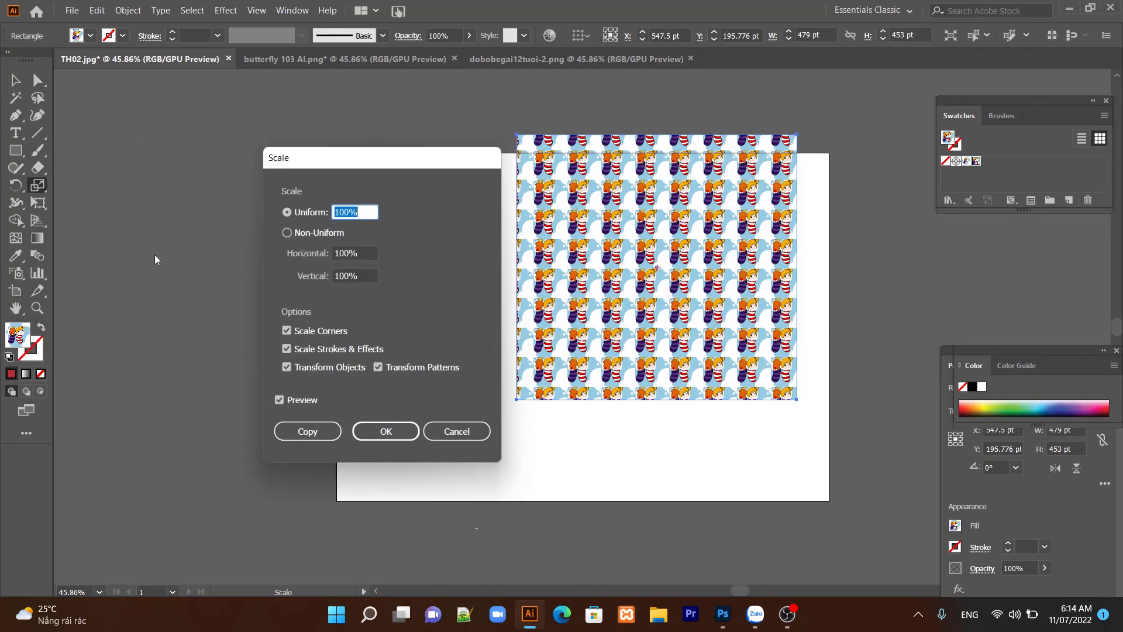
pyautogui.click(379, 368)
pyautogui.click(386, 431)
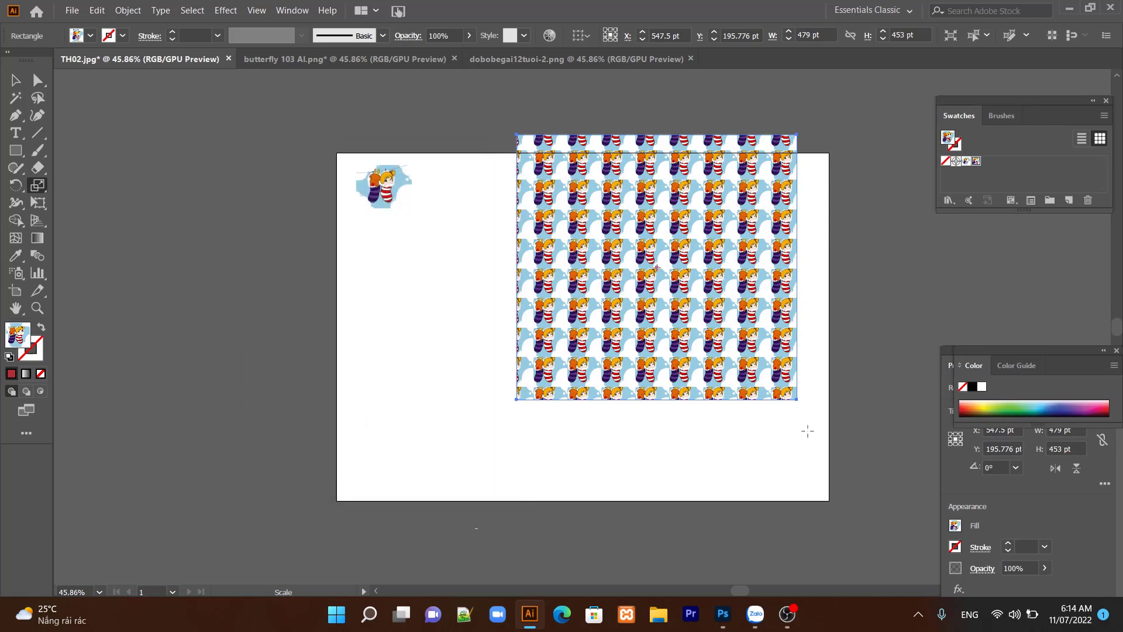
# - Resize the rectangle to about 610 × 570 pt without enlarging the tiles
pyautogui.click(15, 80)
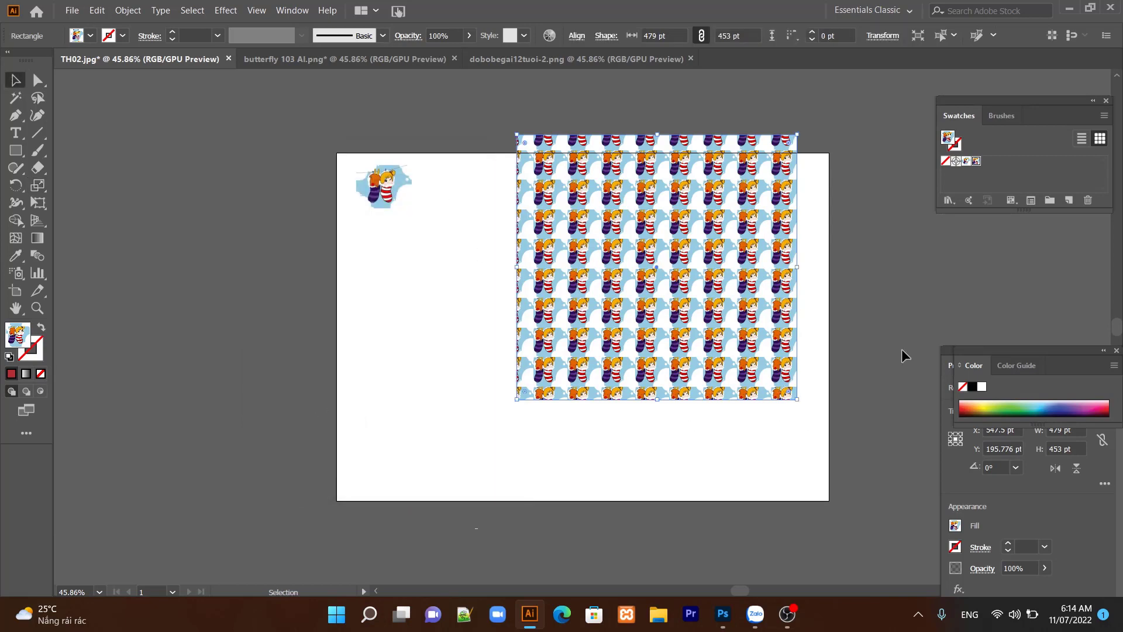
pyautogui.moveTo(798, 399); pyautogui.dragTo(874, 464)
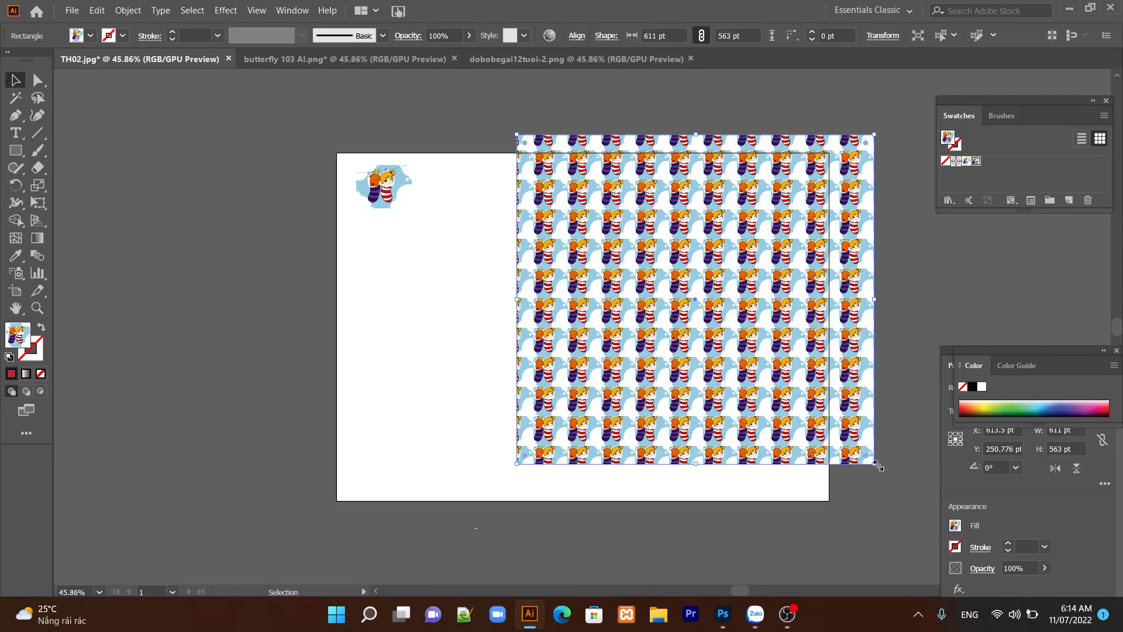
pyautogui.moveTo(874, 463); pyautogui.dragTo(761, 383)
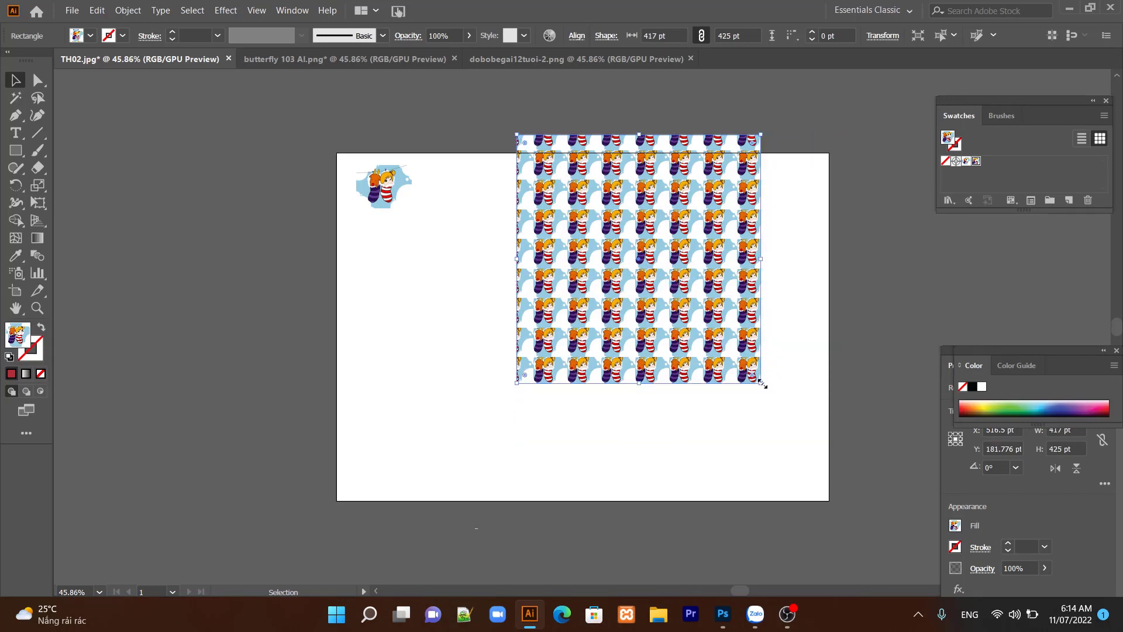
pyautogui.moveTo(761, 383); pyautogui.dragTo(873, 467)
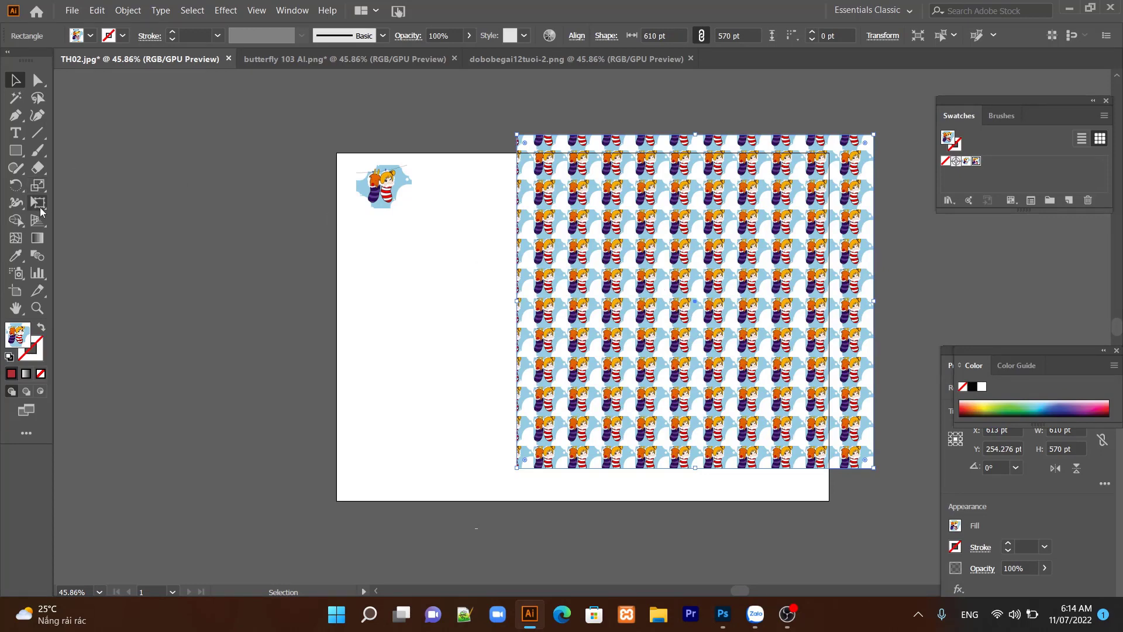
# - Turn on Transform Patterns and shrink the rectangle to 401 × 378 pt along with its tiles
pyautogui.doubleClick(42, 189)
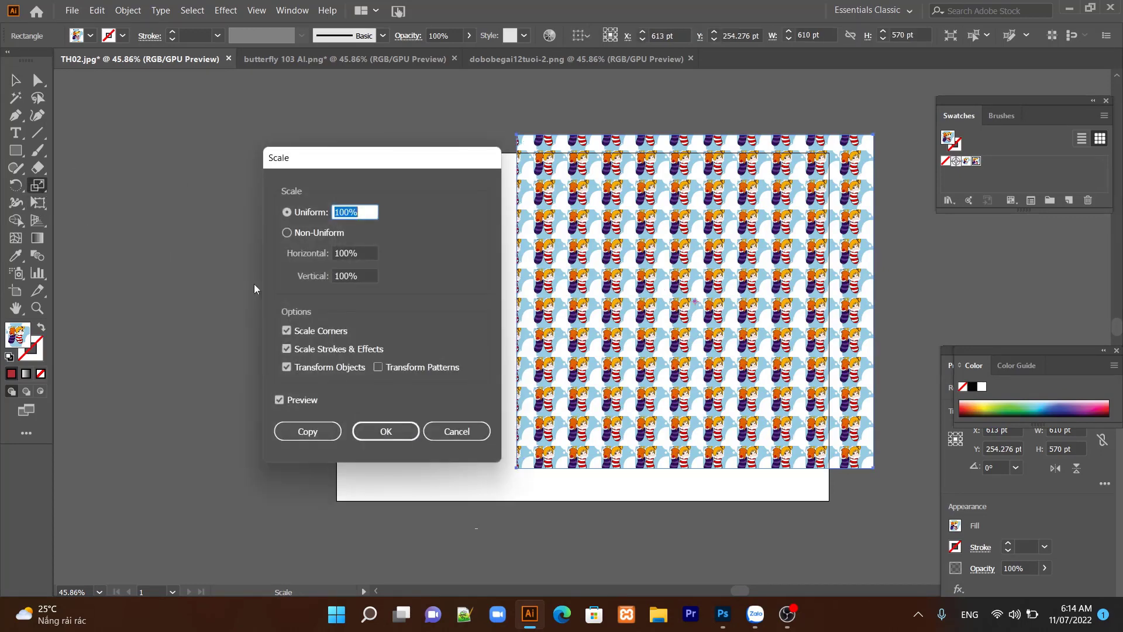
pyautogui.click(378, 368)
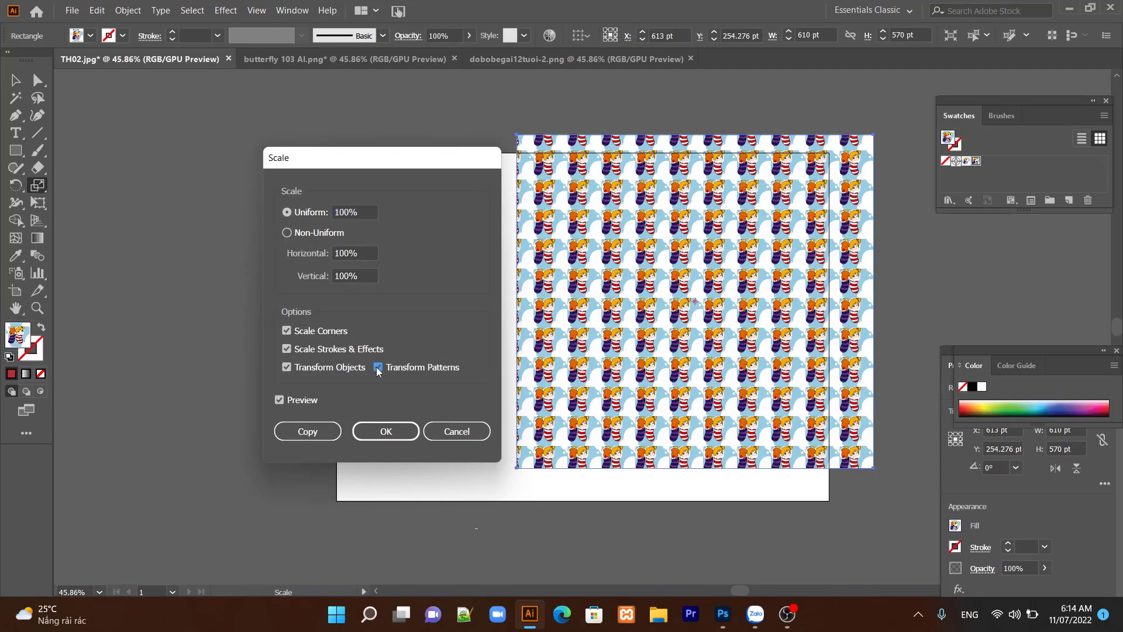
pyautogui.click(387, 432)
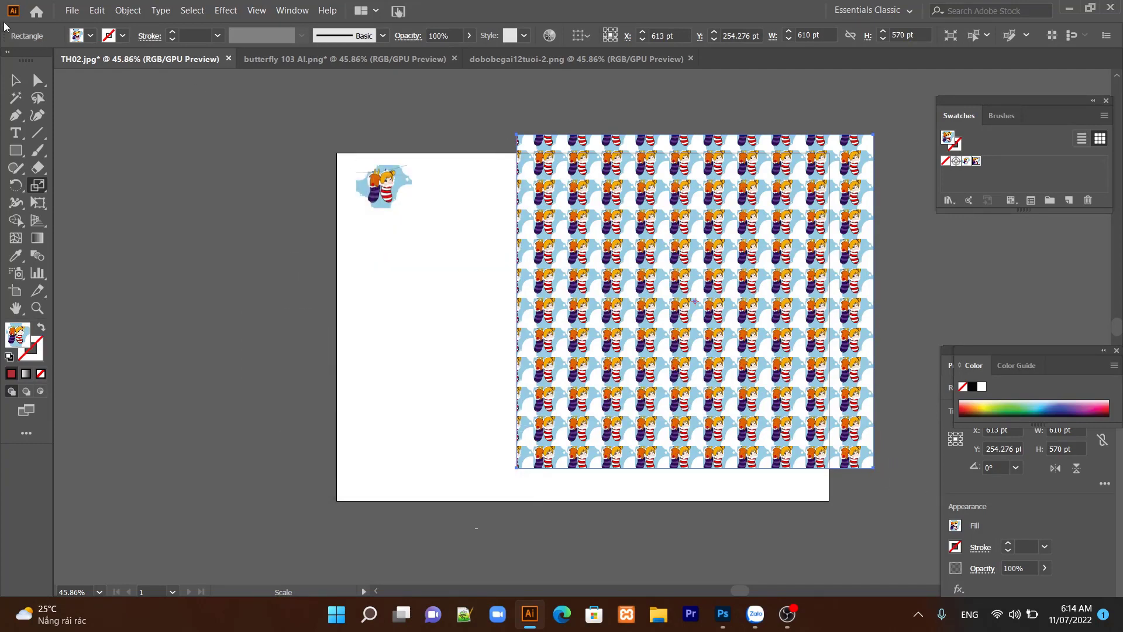
pyautogui.press('v')
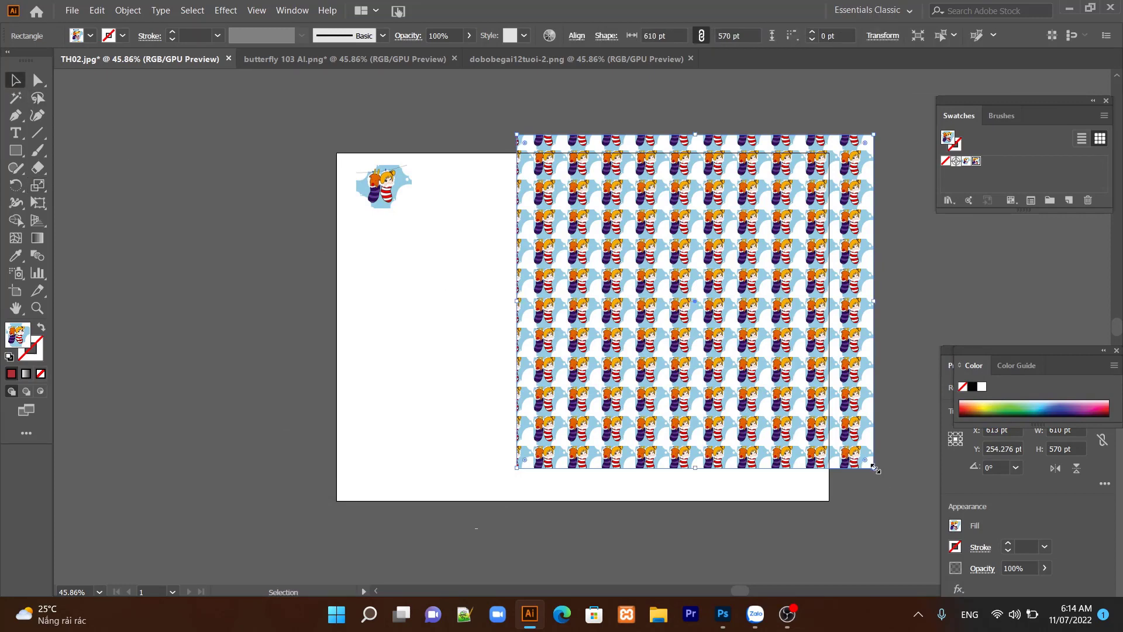
pyautogui.moveTo(874, 467); pyautogui.dragTo(751, 355)
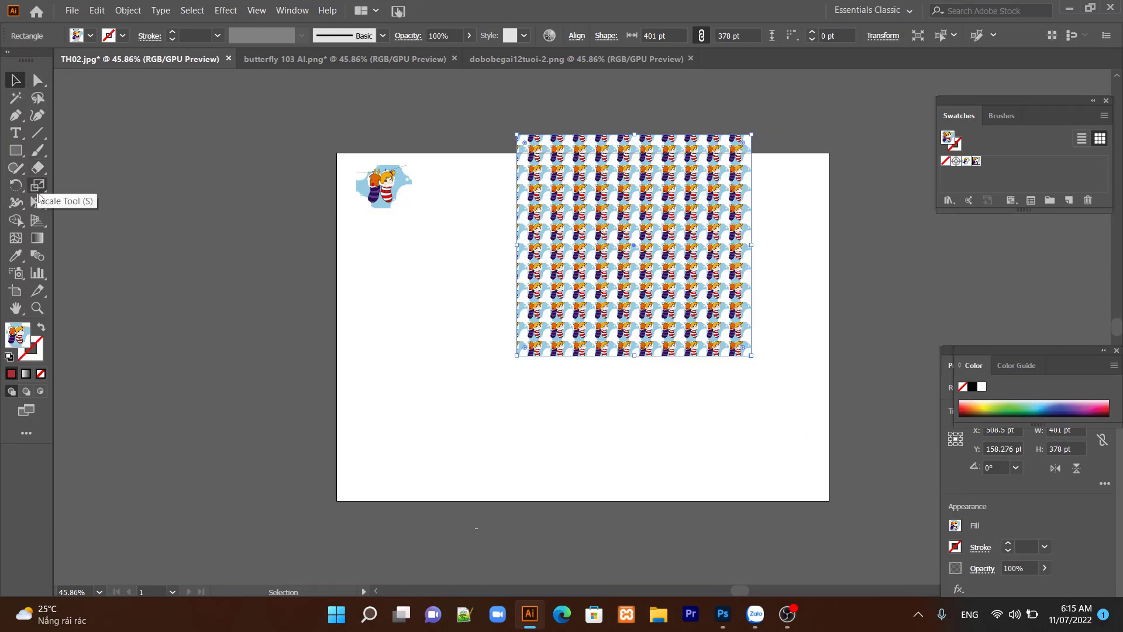
# - Turn Transform Patterns back off and return to the Selection tool
pyautogui.click(40, 191)
pyautogui.doubleClick(39, 191)
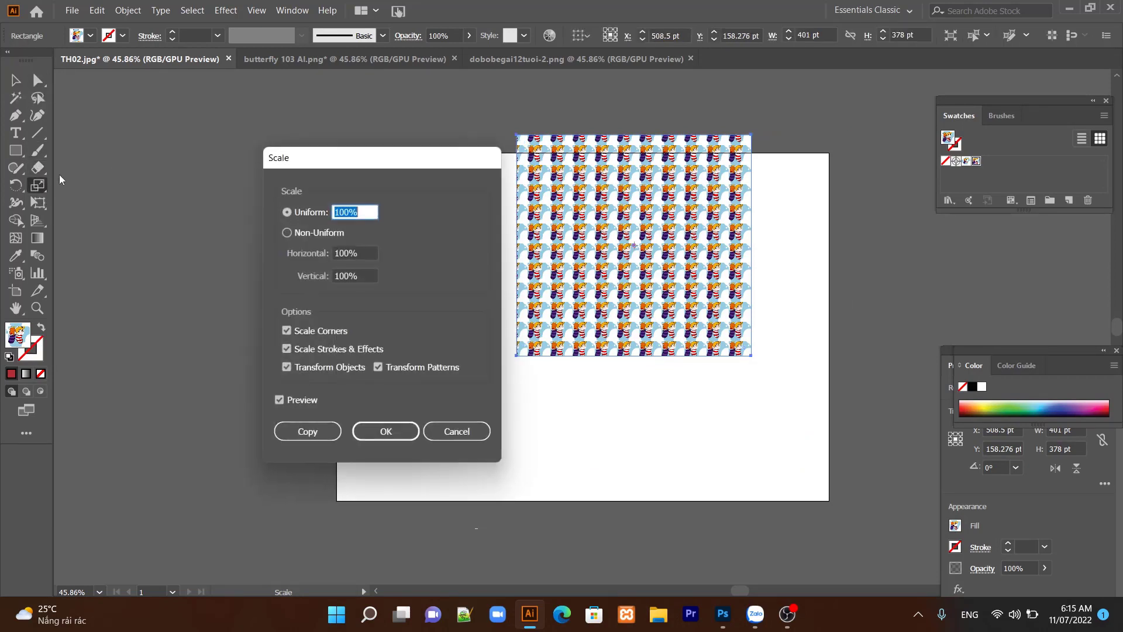
pyautogui.click(377, 368)
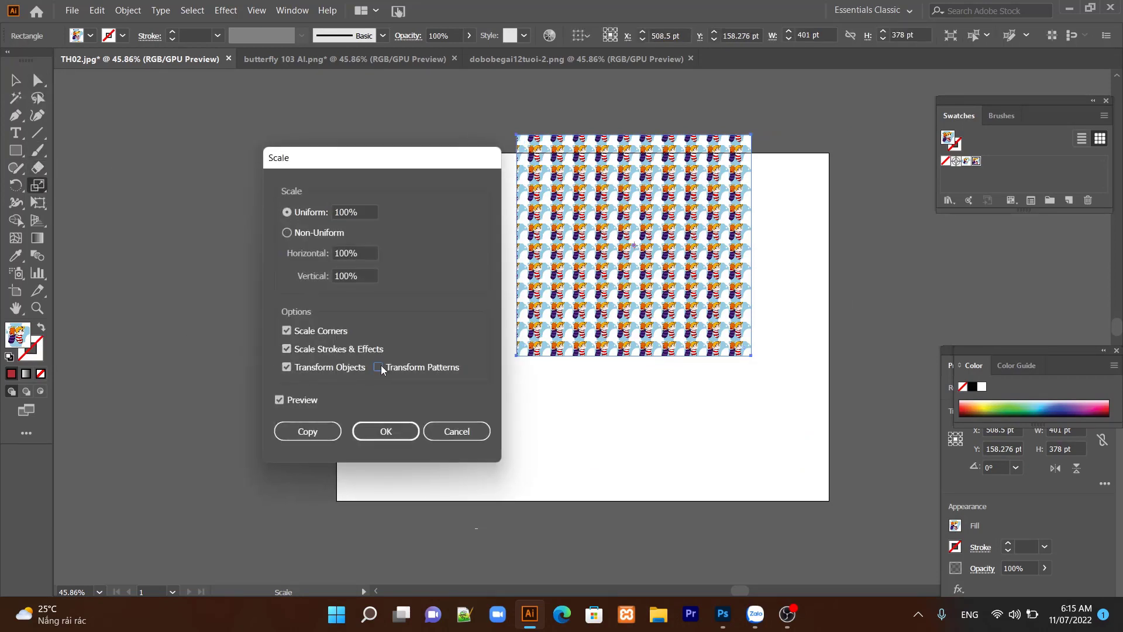
pyautogui.click(377, 431)
pyautogui.press('v')
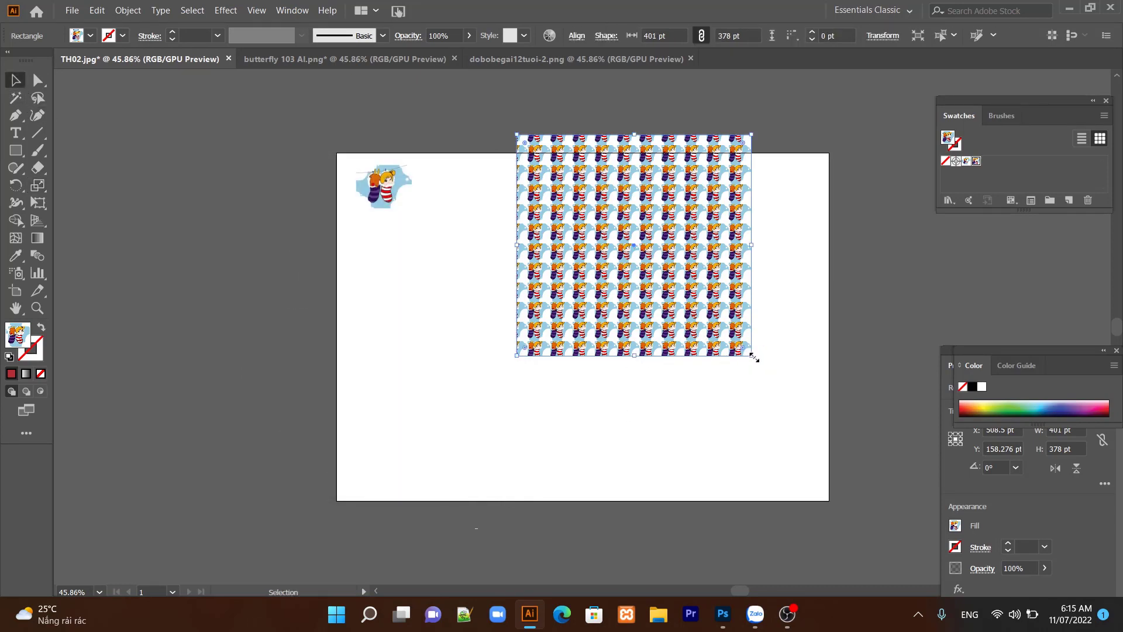
# - Enlarge the rectangle to 499 × 484 pt with the tiny tiles kept, then switch to Photoshop
pyautogui.moveTo(748, 354); pyautogui.dragTo(807, 414)
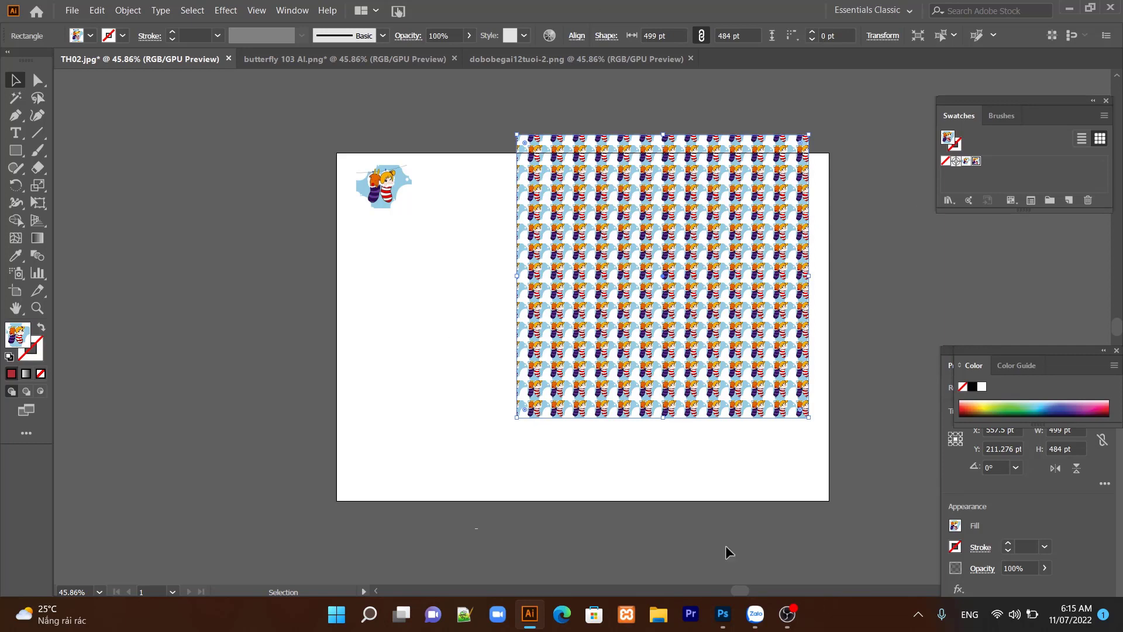
pyautogui.click(721, 624)
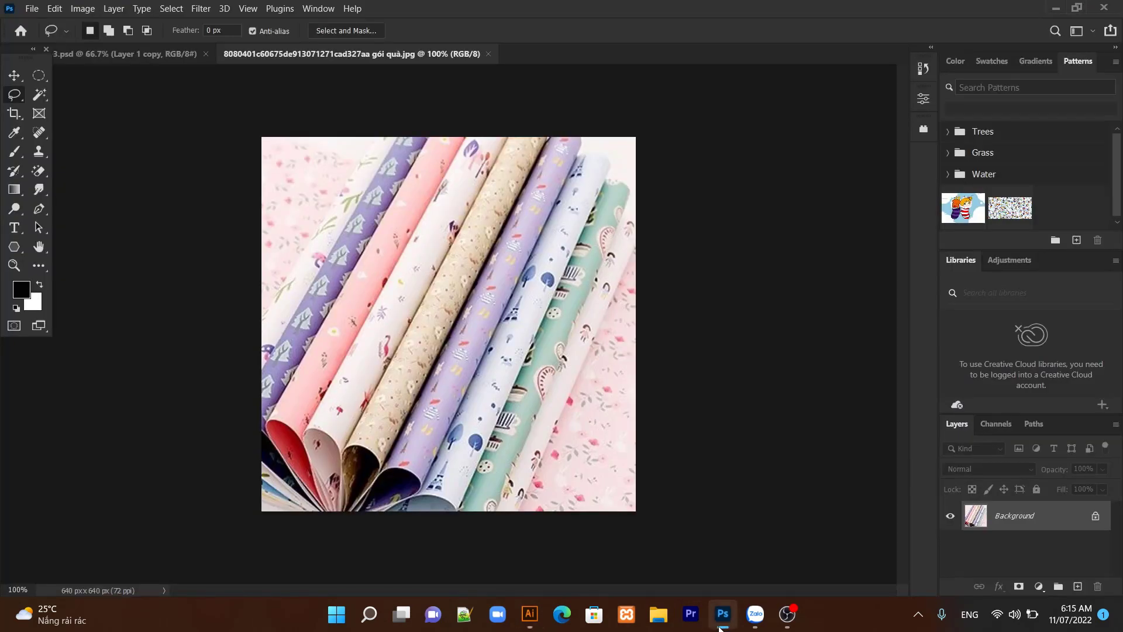
# - Open butterfly 103.jpg from the Downloads folder using File > Open As
pyautogui.click(145, 54)
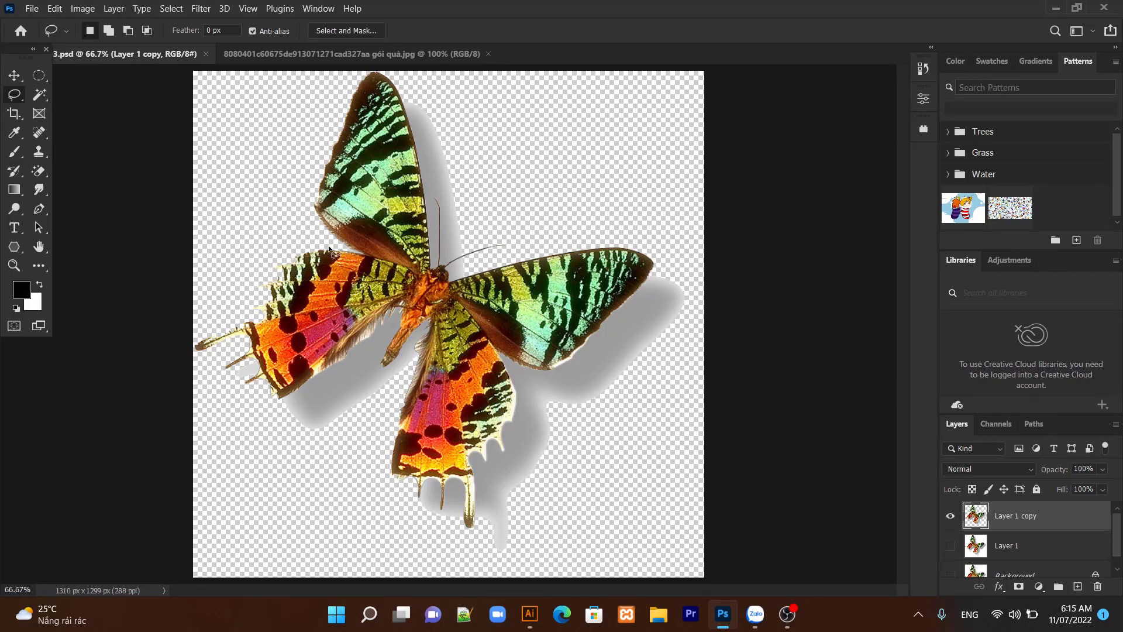
pyautogui.click(32, 8)
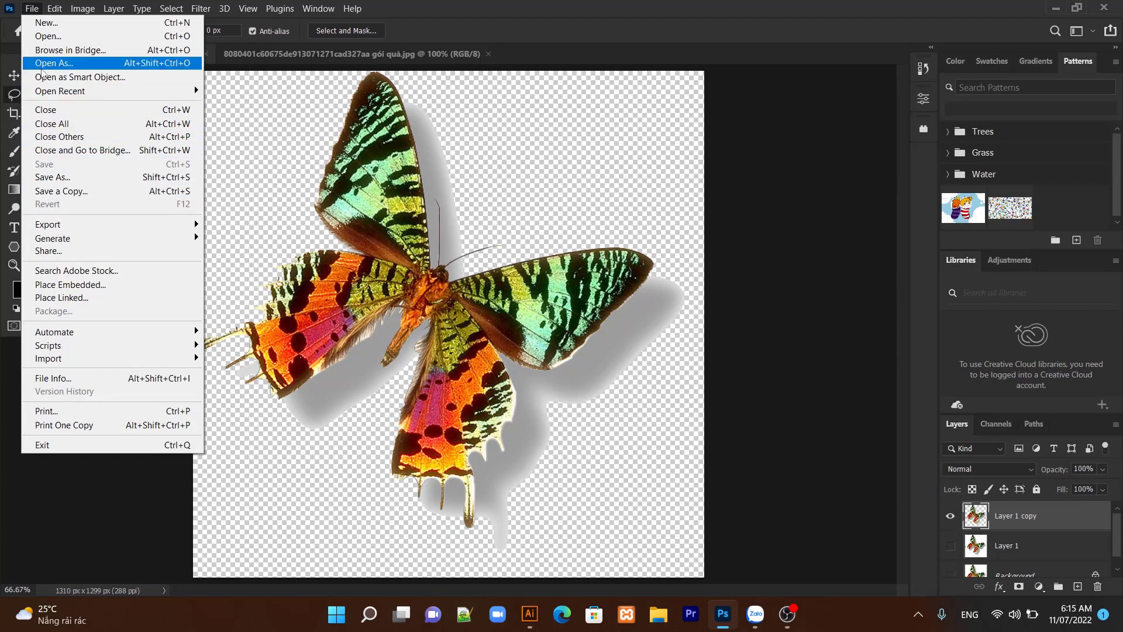
pyautogui.click(48, 36)
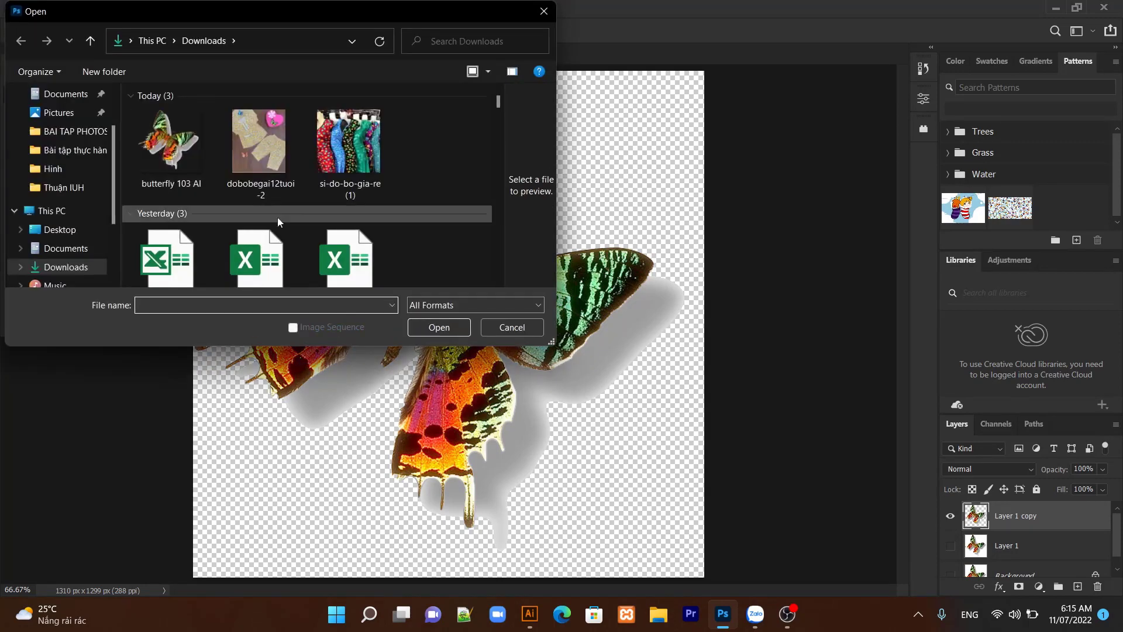
pyautogui.scroll(-5, 203, 180)
pyautogui.scroll(-2, 204, 180)
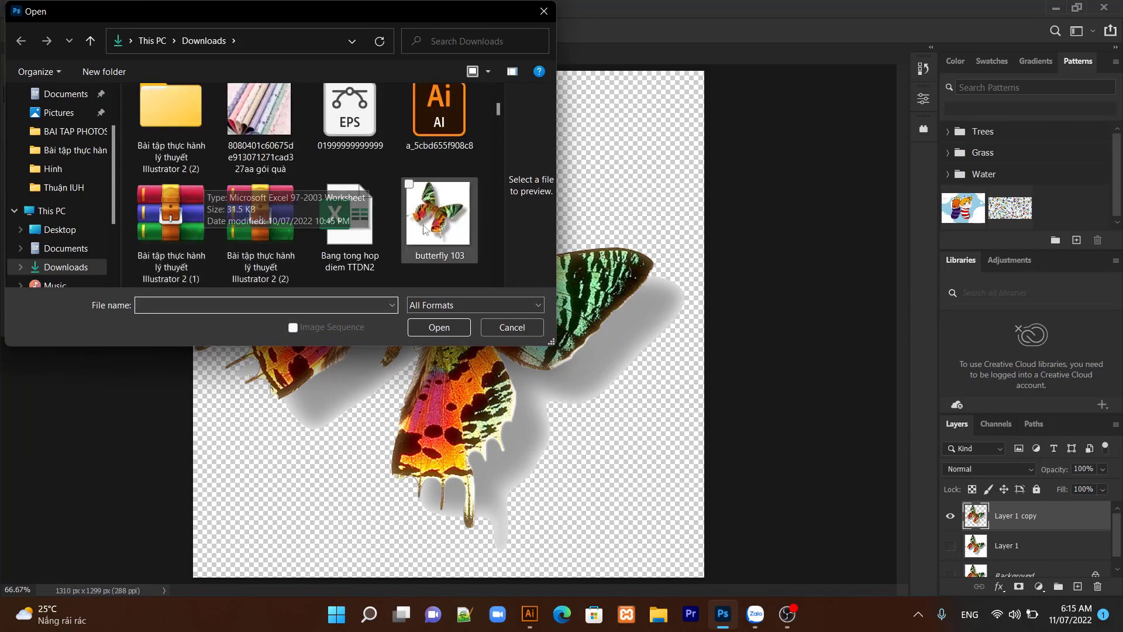
pyautogui.doubleClick(467, 228)
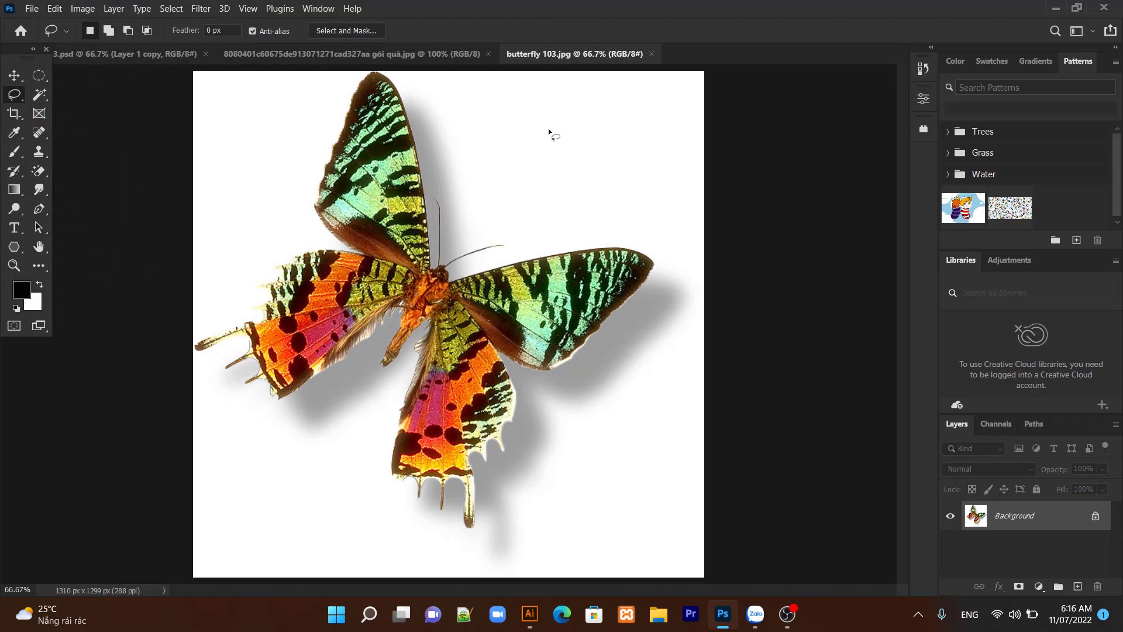
# - Erase the white background around the butterfly with the Magic Eraser Tool
pyautogui.click(40, 172)
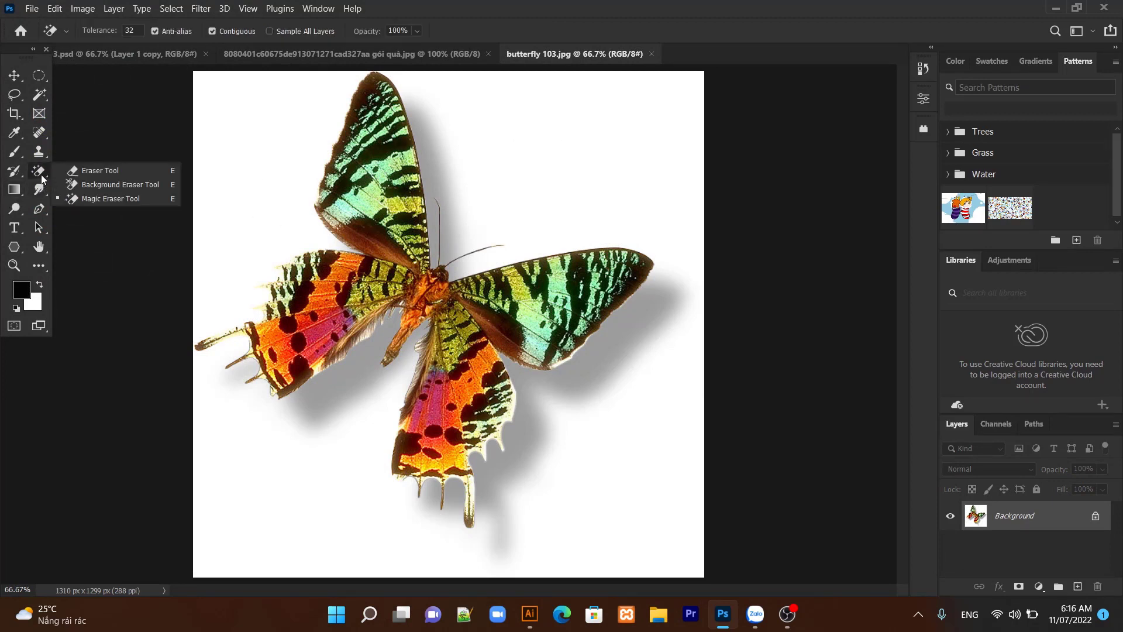
pyautogui.click(111, 199)
pyautogui.click(249, 155)
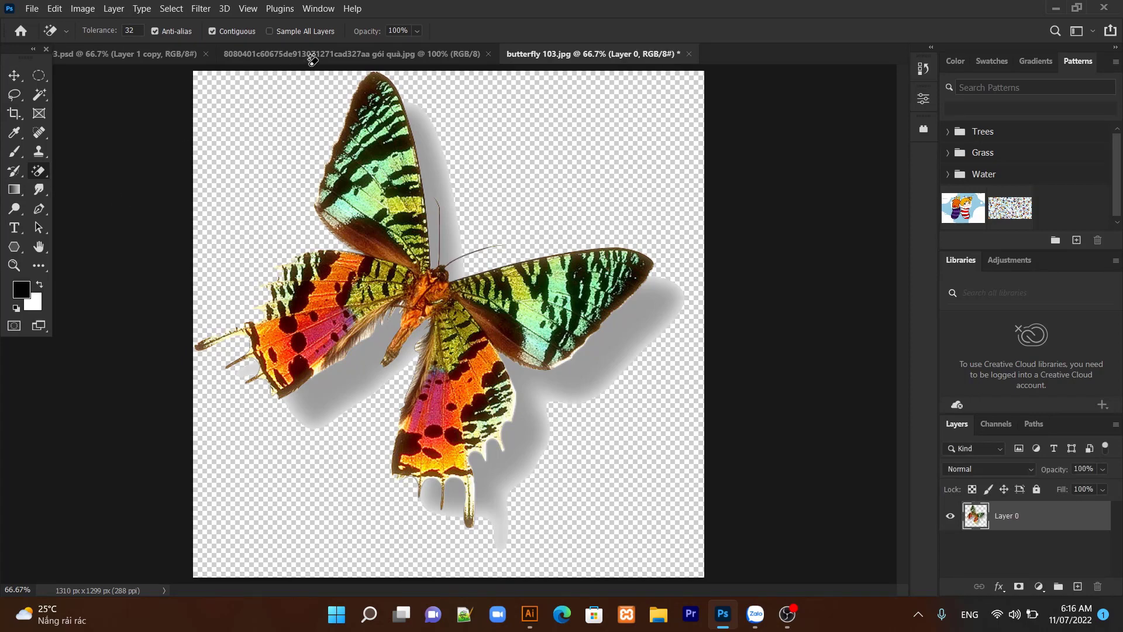
# - Browse the open document tabs and export options, then bring Illustrator to the front
pyautogui.click(15, 77)
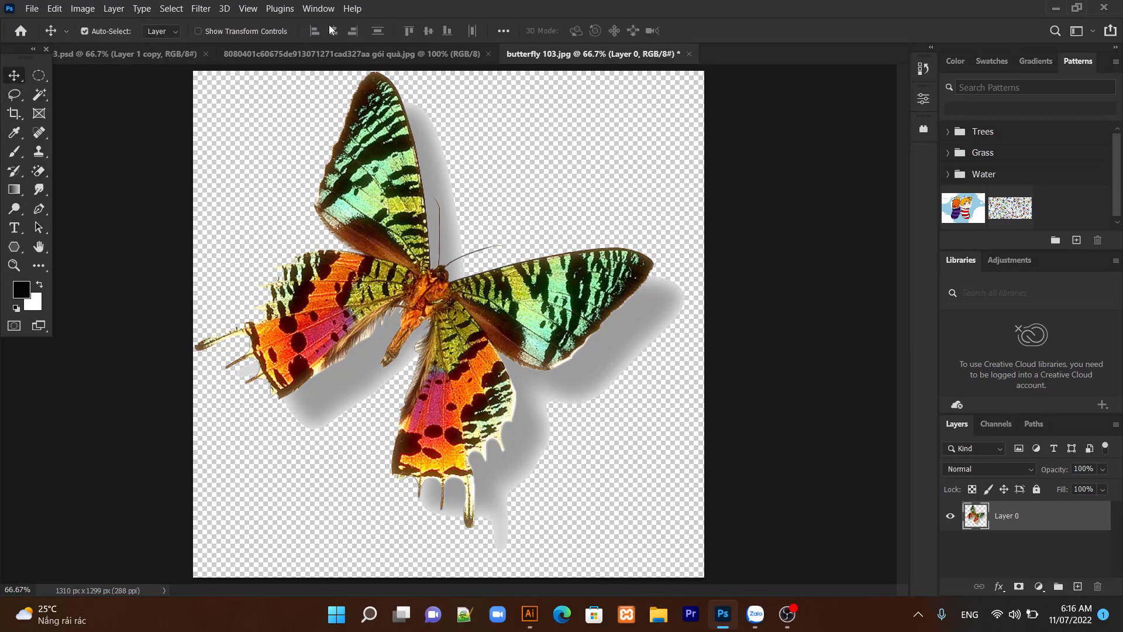
pyautogui.click(324, 56)
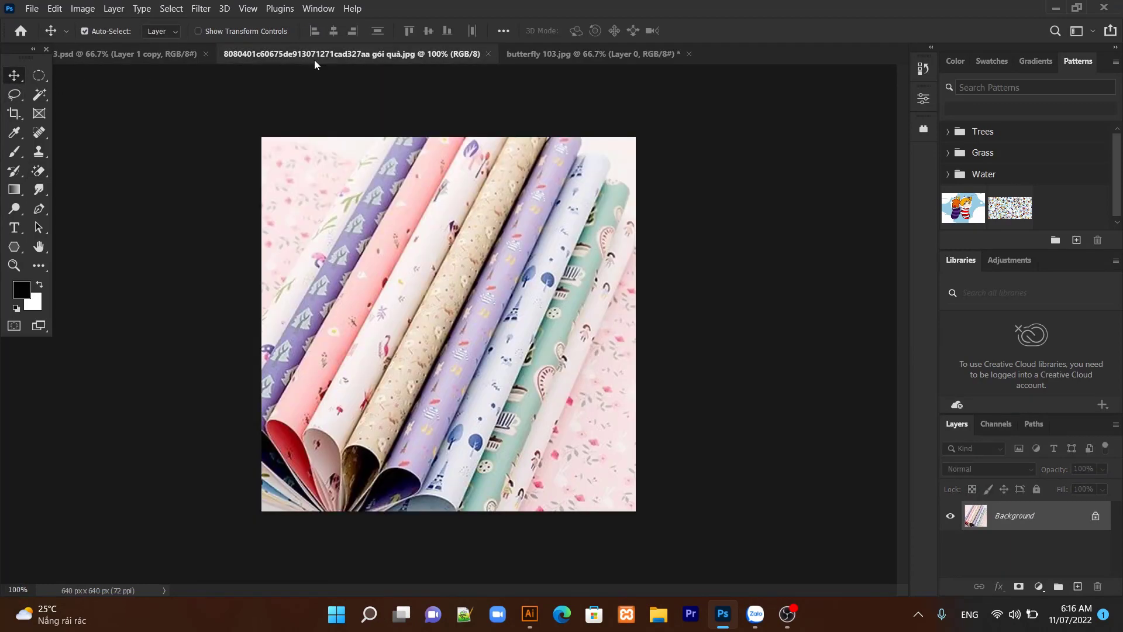
pyautogui.click(151, 58)
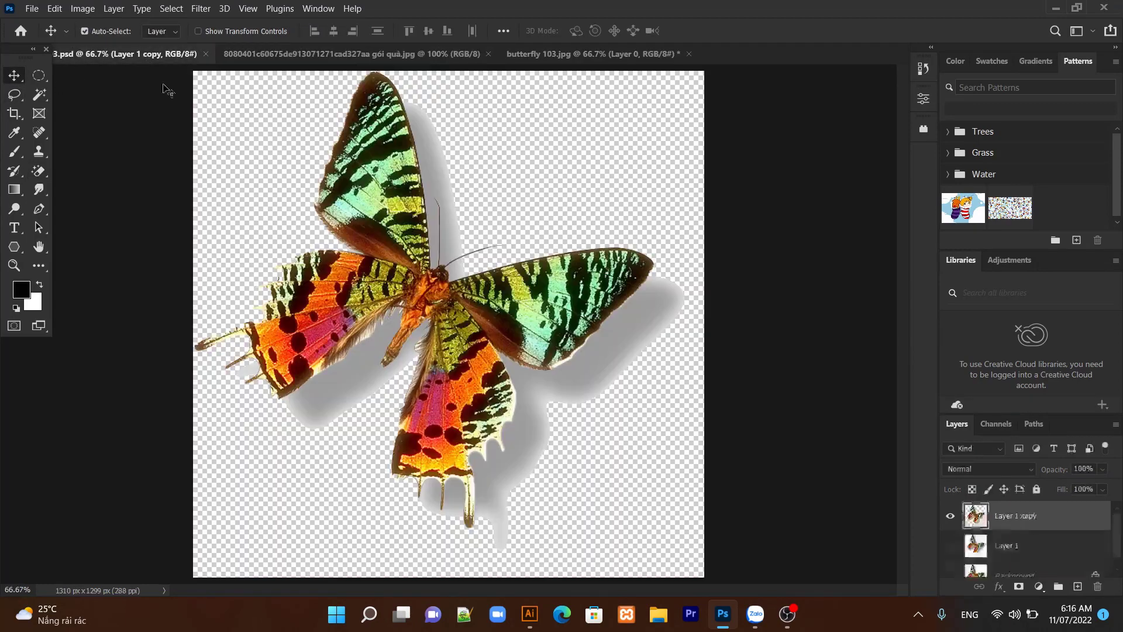
pyautogui.click(33, 8)
pyautogui.moveTo(48, 224)
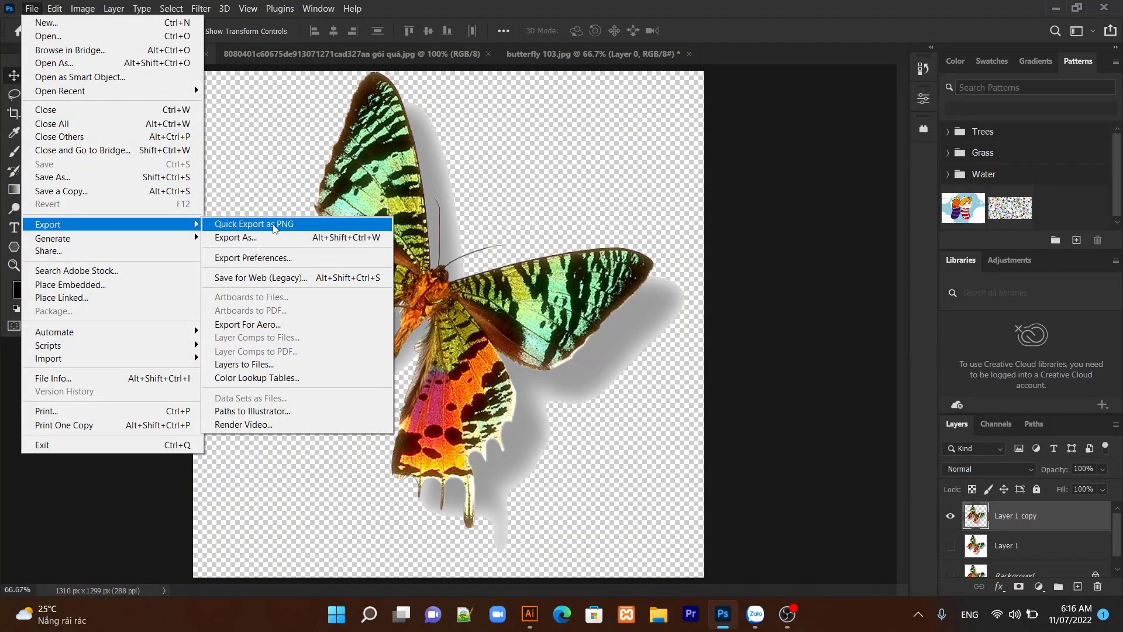
pyautogui.click(261, 55)
pyautogui.click(138, 59)
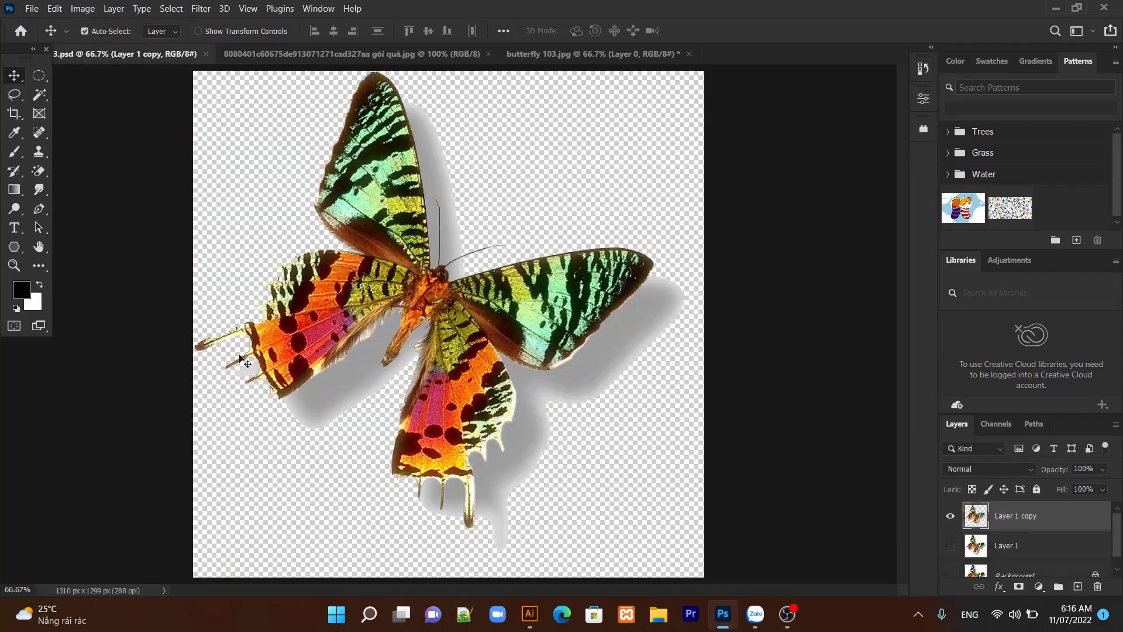
pyautogui.click(1055, 8)
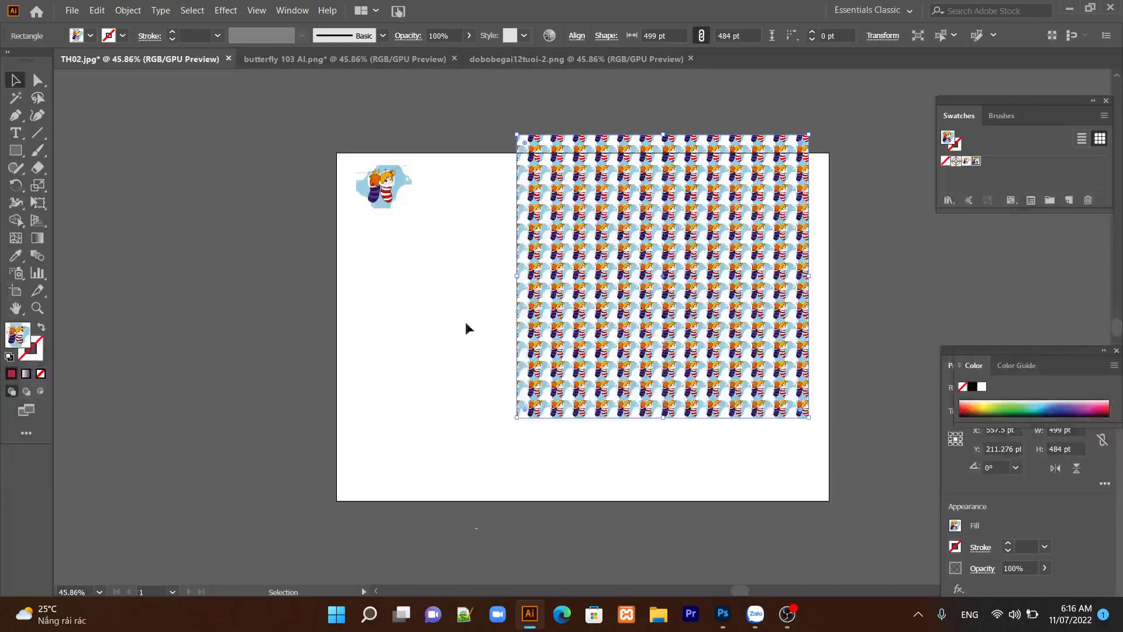
# - Switch to the butterfly 103 AI.png document and open the Object menu for pattern commands
pyautogui.click(294, 57)
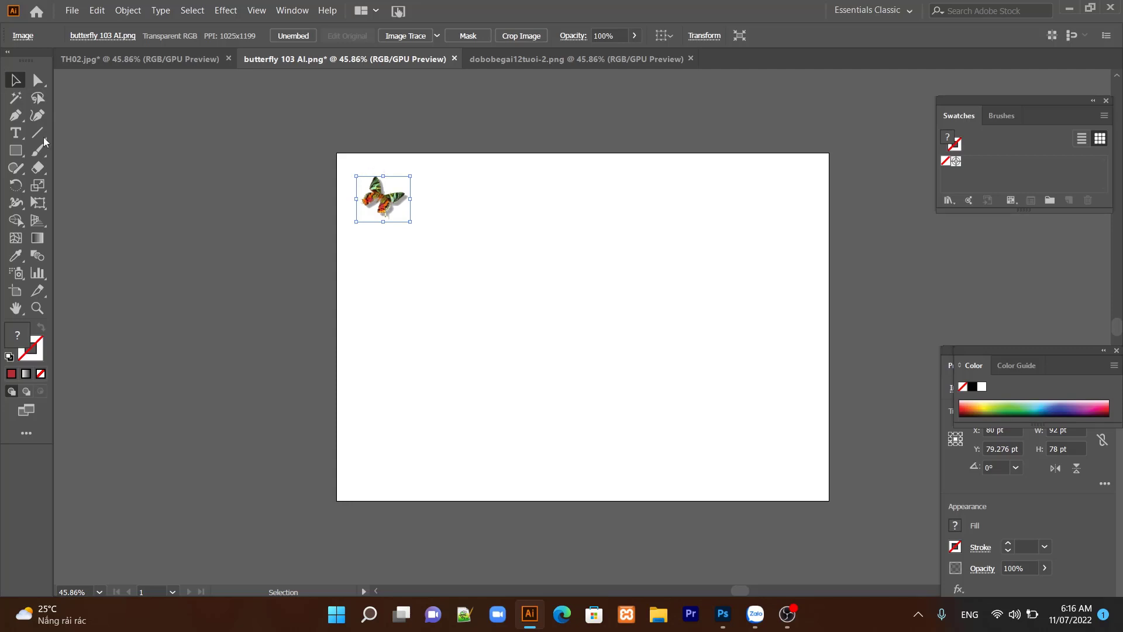
pyautogui.click(127, 11)
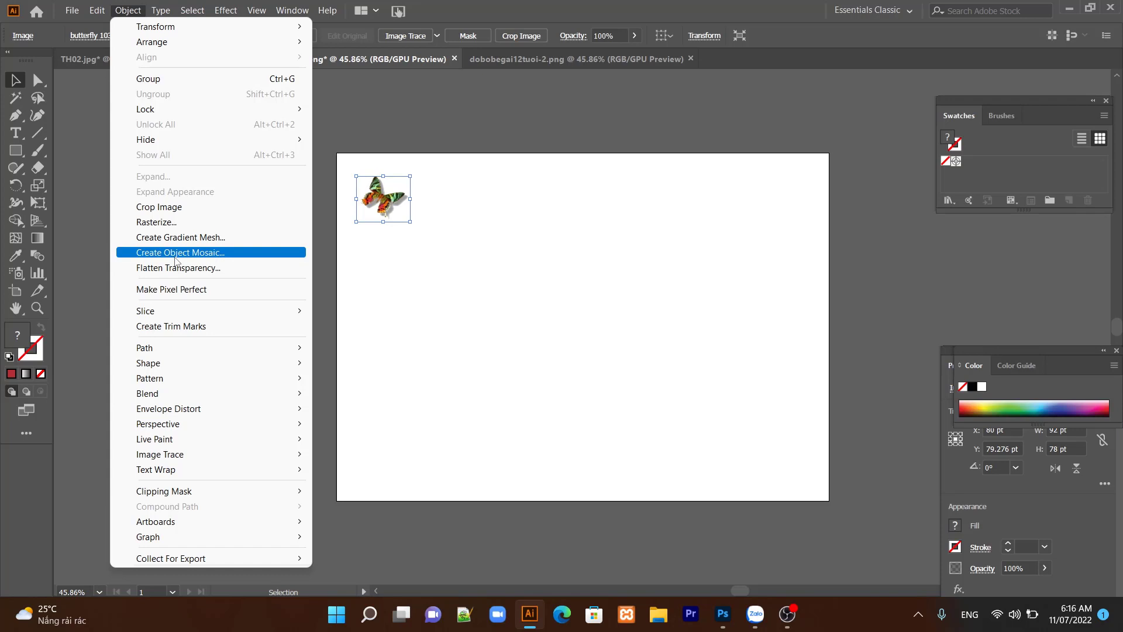
pyautogui.moveTo(149, 378)
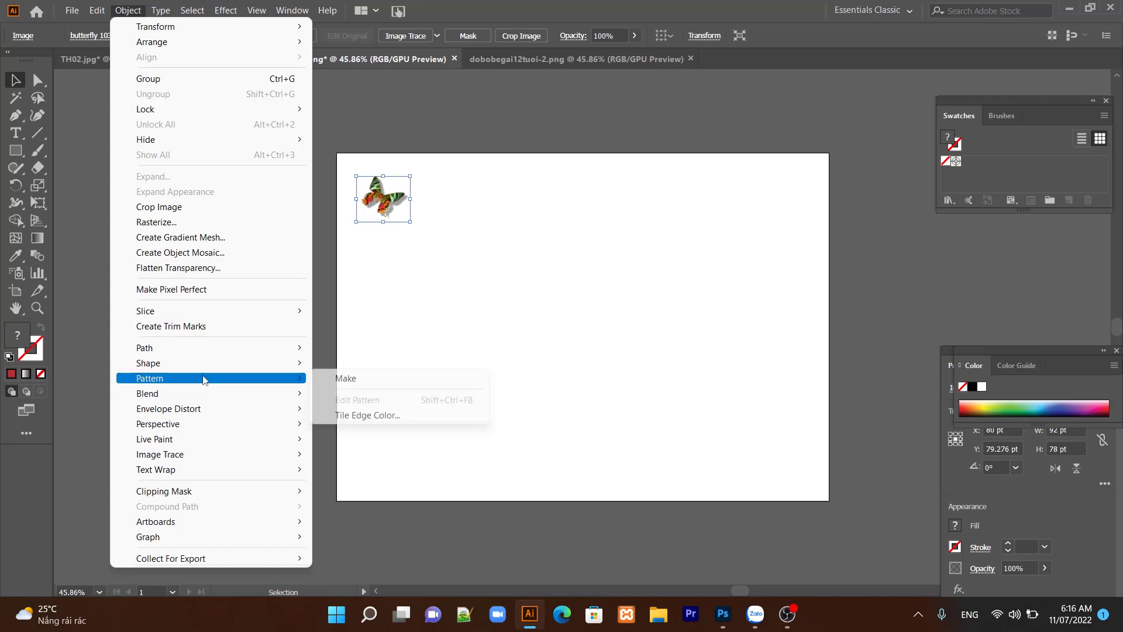
# - Make a butterfly pattern with Size Tile to Art and linked -10 pt spacing
pyautogui.click(345, 378)
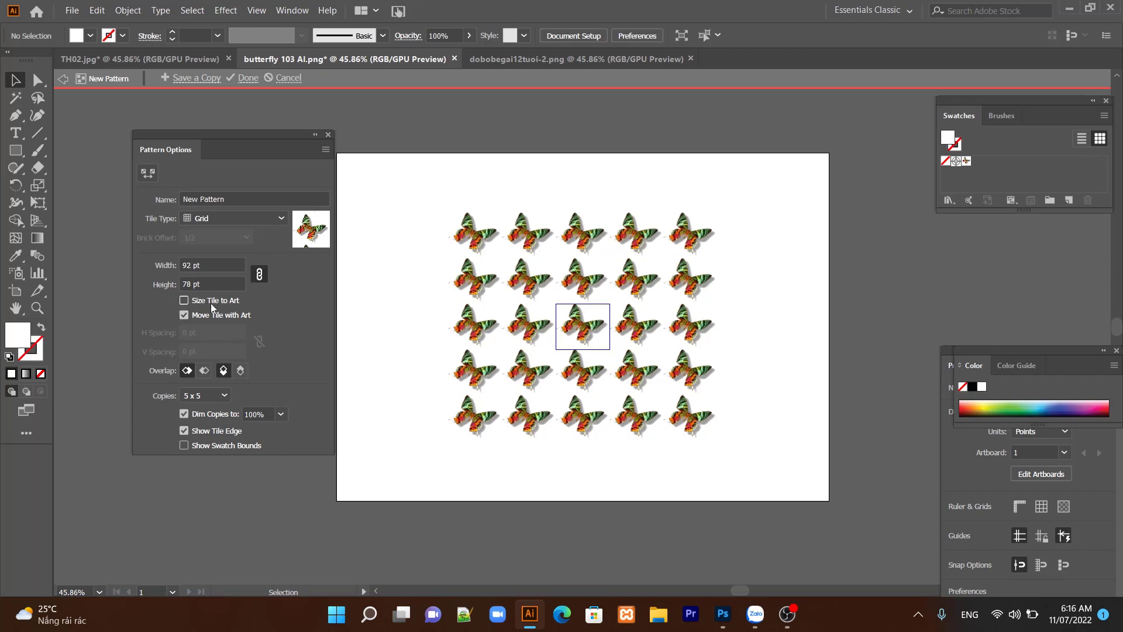
pyautogui.click(184, 301)
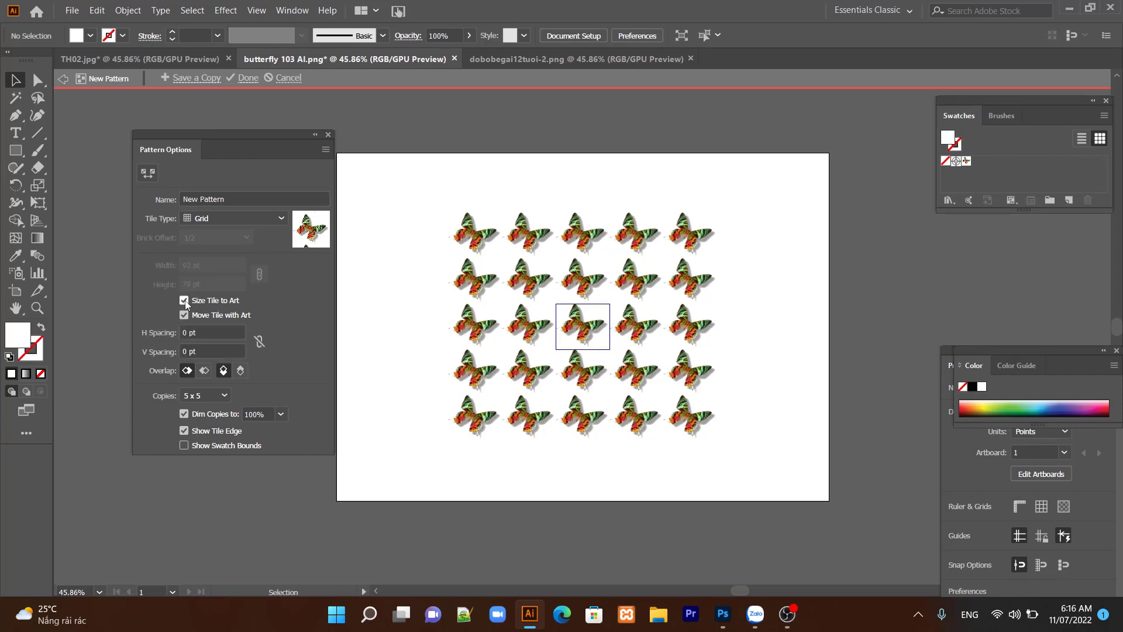
pyautogui.click(187, 333)
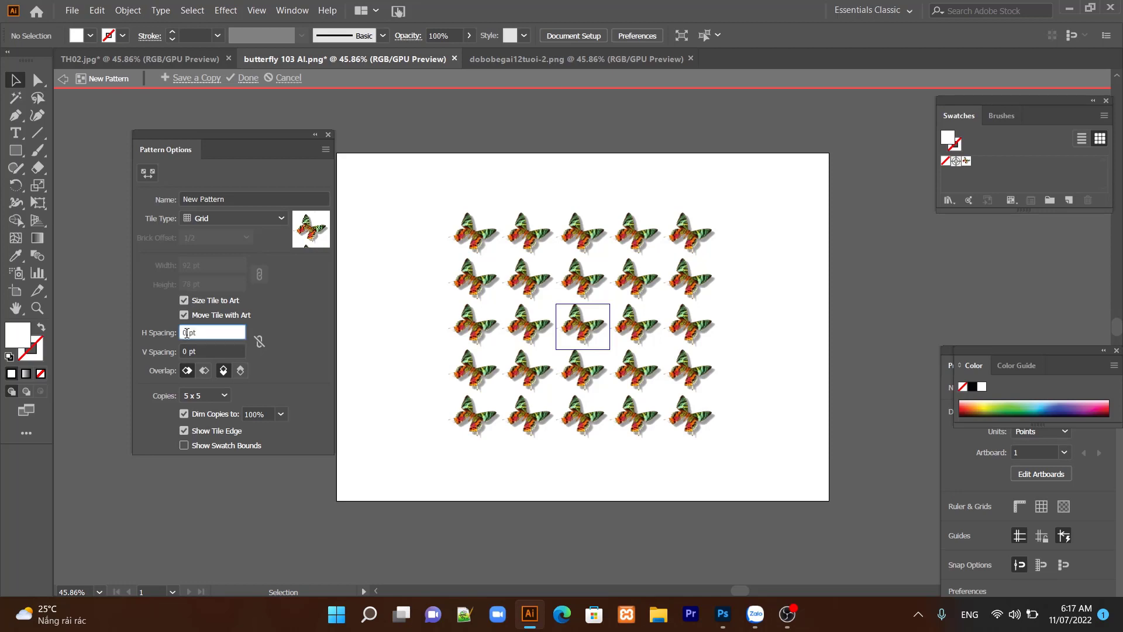
pyautogui.click(260, 342)
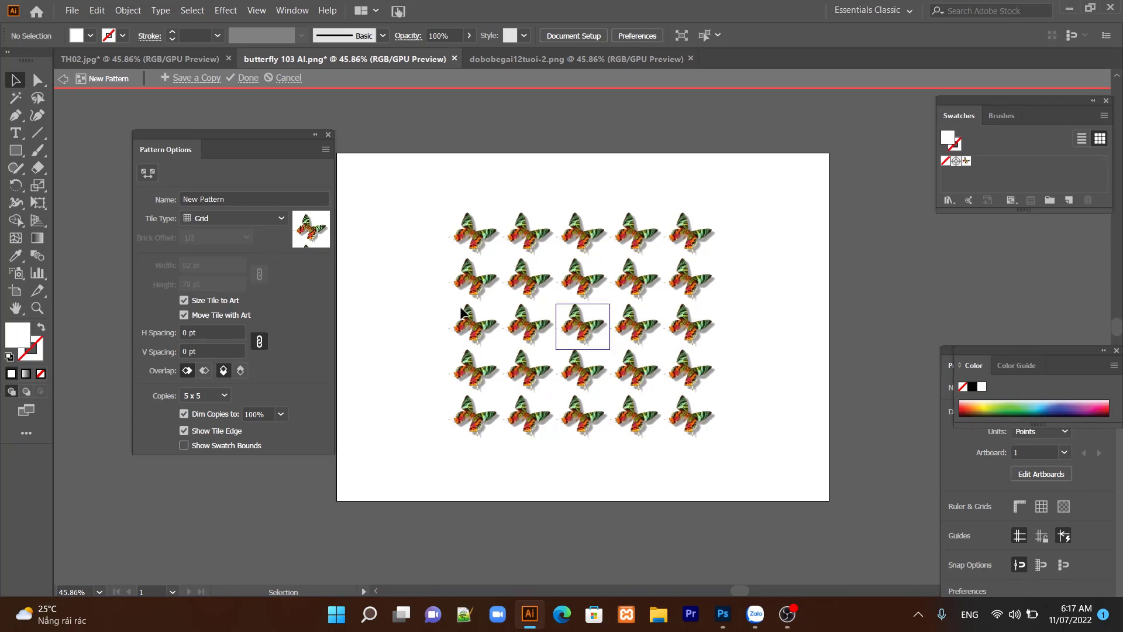
pyautogui.click(189, 333)
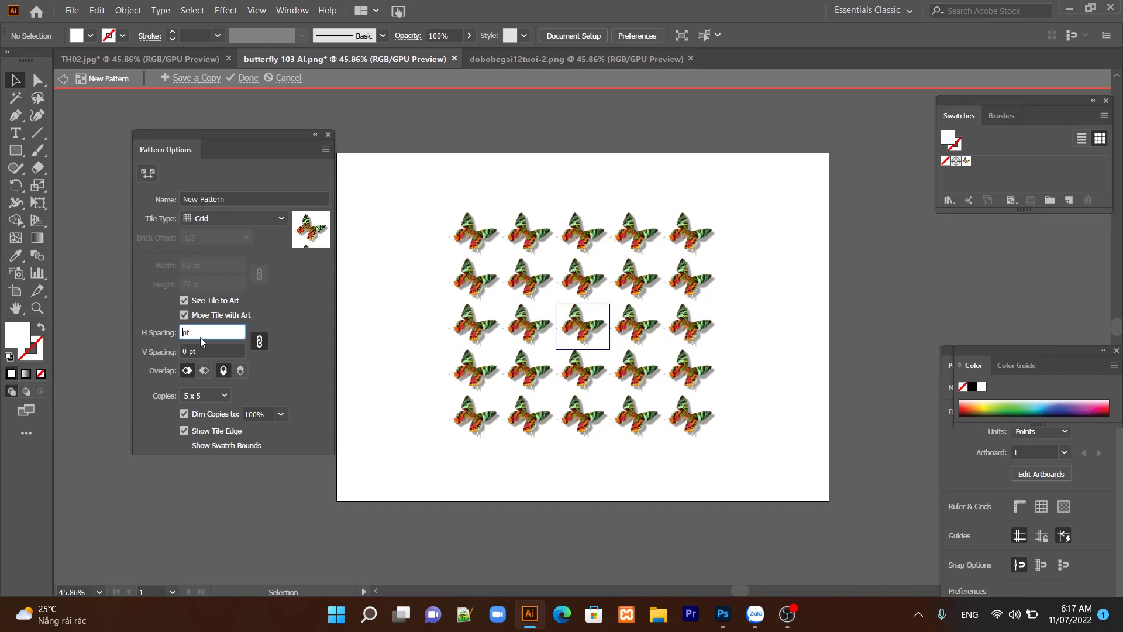
pyautogui.write('-1')
pyautogui.press('Return')
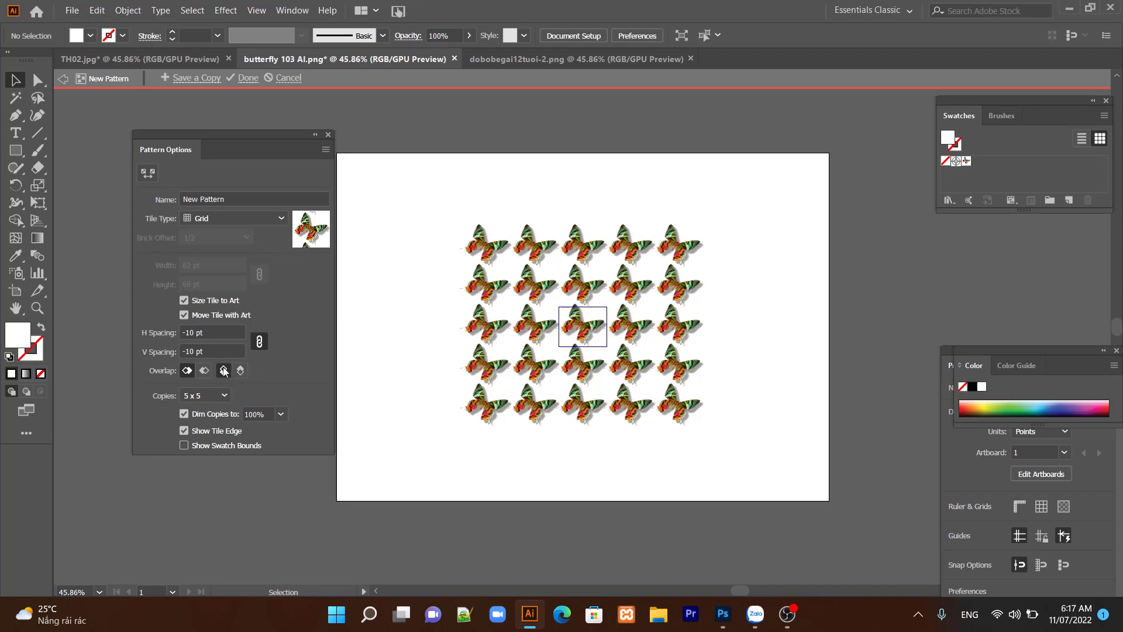
# - Try the right and left tile-overlap options, then set spacing to -30 pt and zoom in on the overlapping butterflies
pyautogui.click(205, 371)
pyautogui.click(187, 370)
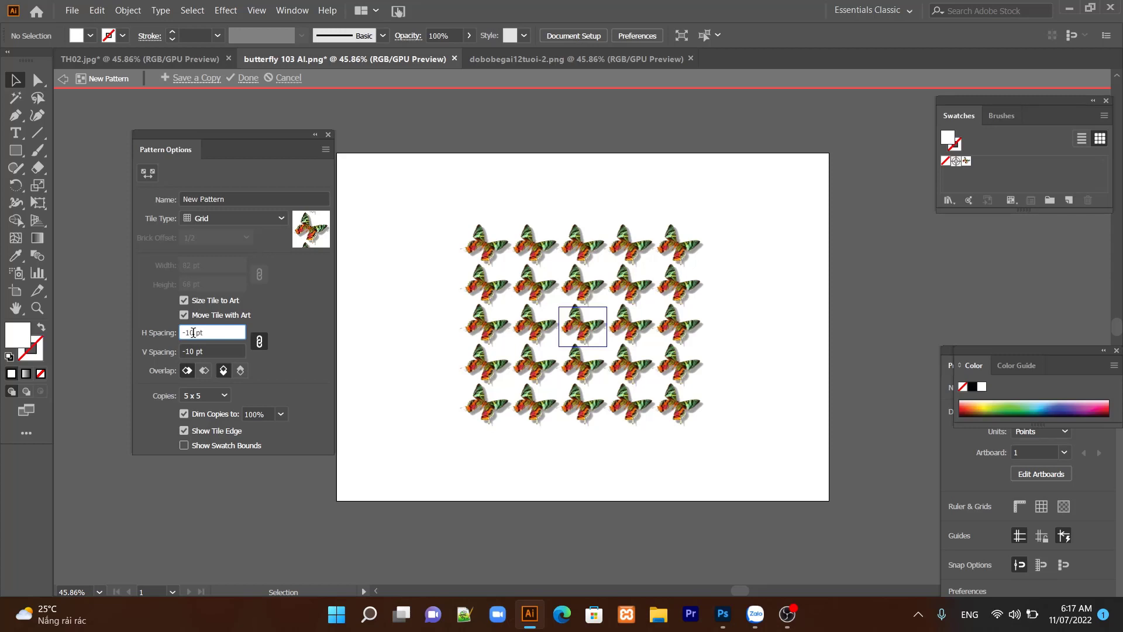
pyautogui.press('BackSpace')
pyautogui.press('BackSpace')
pyautogui.press('BackSpace')
pyautogui.write('-3')
pyautogui.write('0')
pyautogui.press('Return')
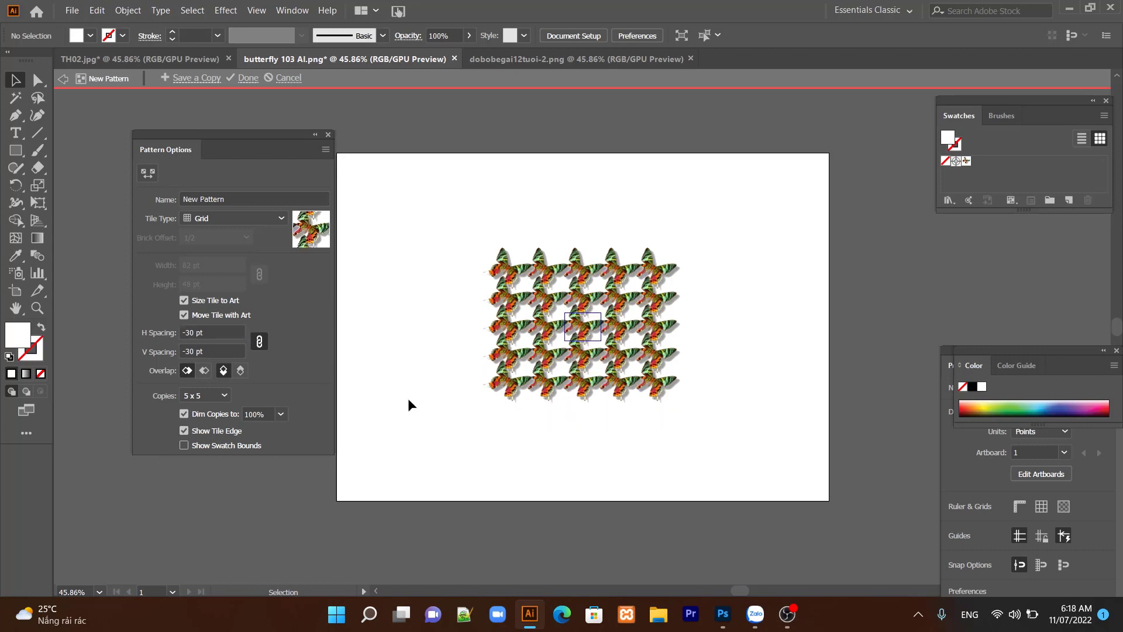
pyautogui.scroll(4, 532, 405)
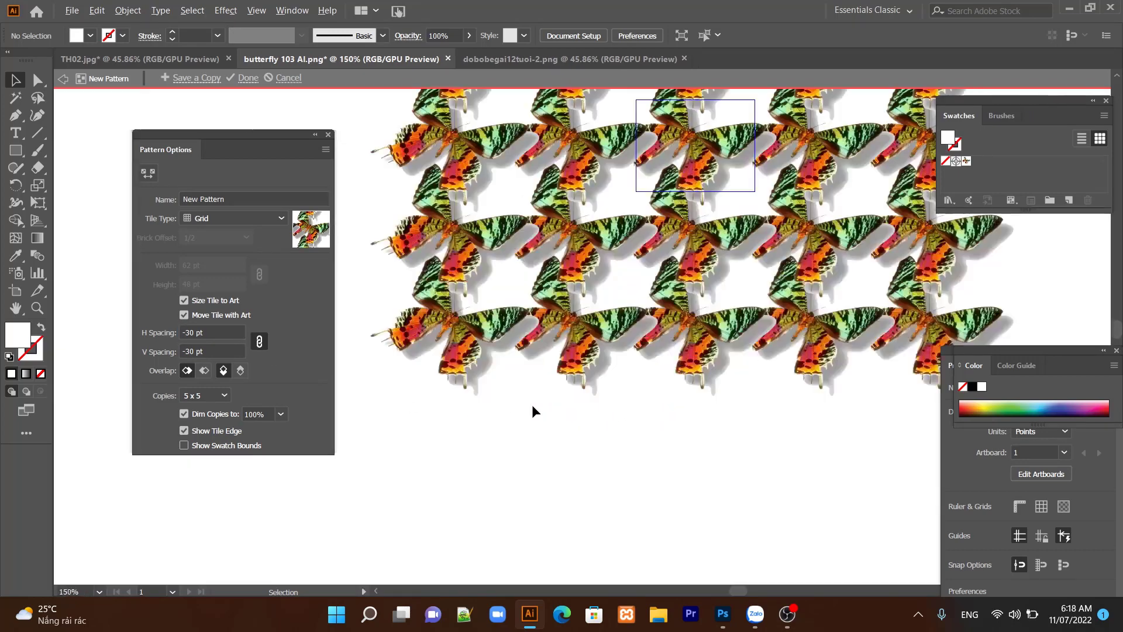
pyautogui.scroll(1, 532, 404)
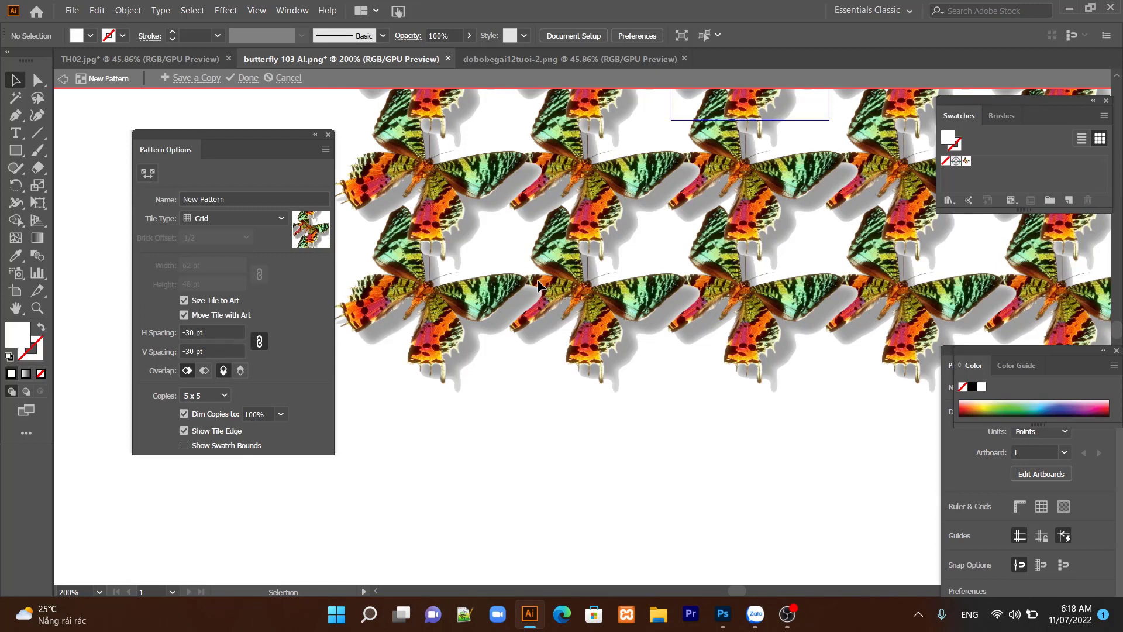
# - Finish editing to save the butterfly pattern as a swatch and zoom back out
pyautogui.click(247, 79)
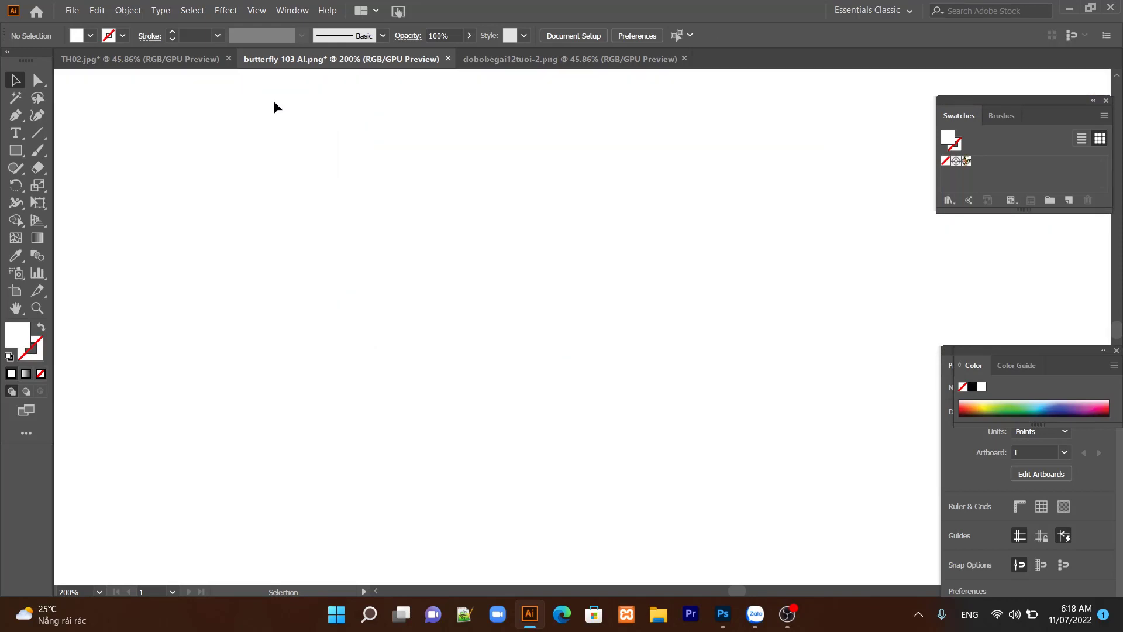
pyautogui.scroll(-4, 553, 292)
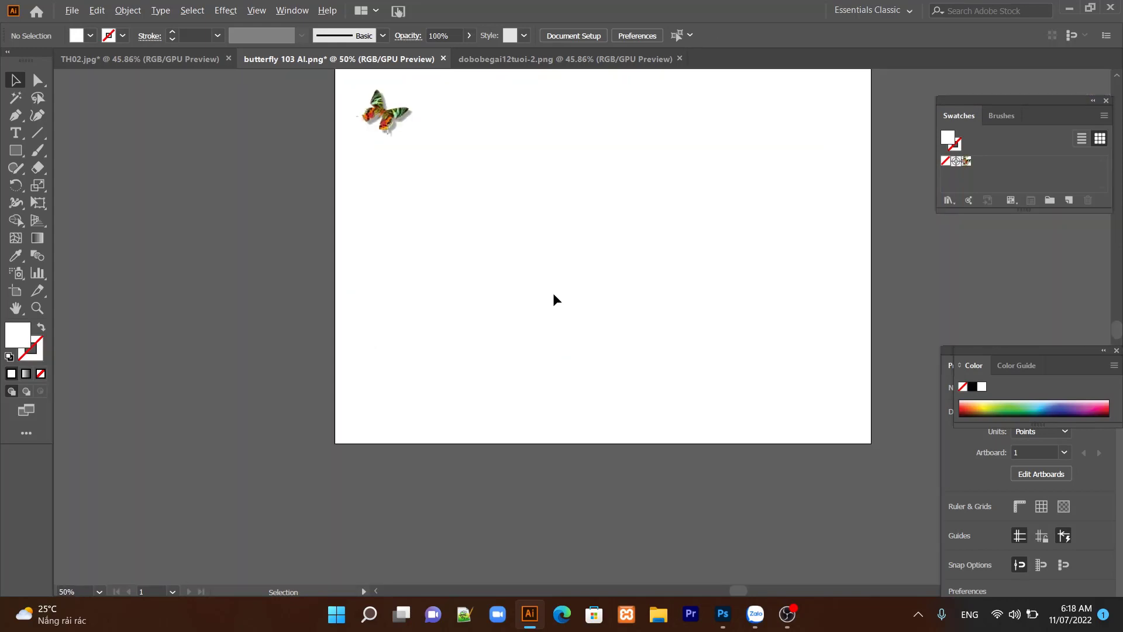
pyautogui.scroll(1, 553, 290)
pyautogui.scroll(-1, 553, 290)
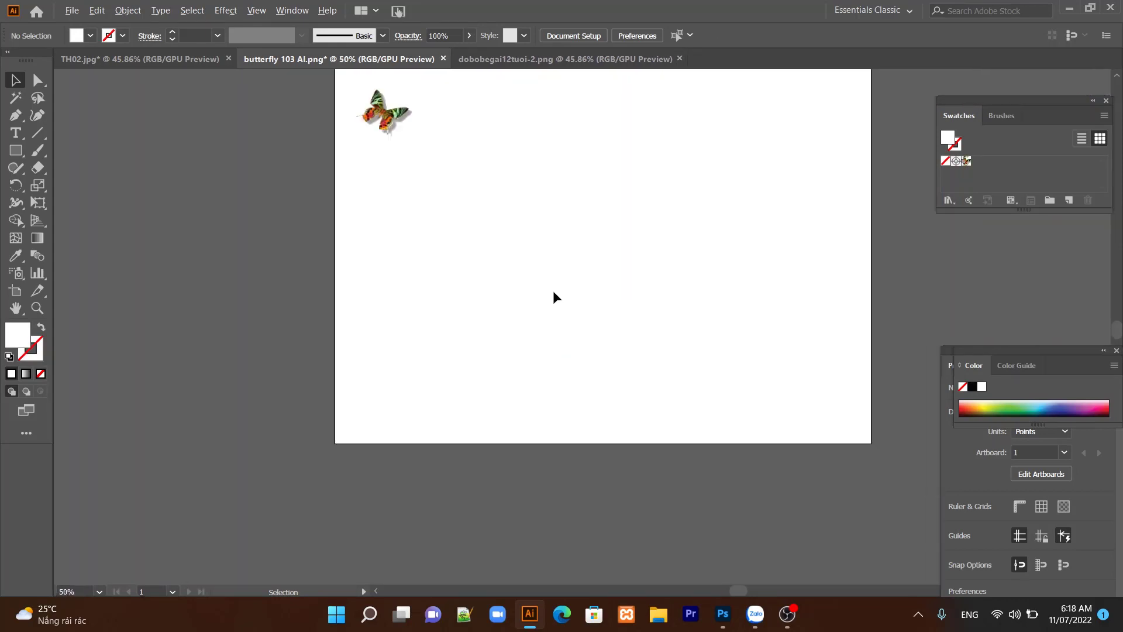
# - Draw a 552 × 470 pt rectangle filled with the butterfly pattern over the artboard's left side
pyautogui.click(965, 161)
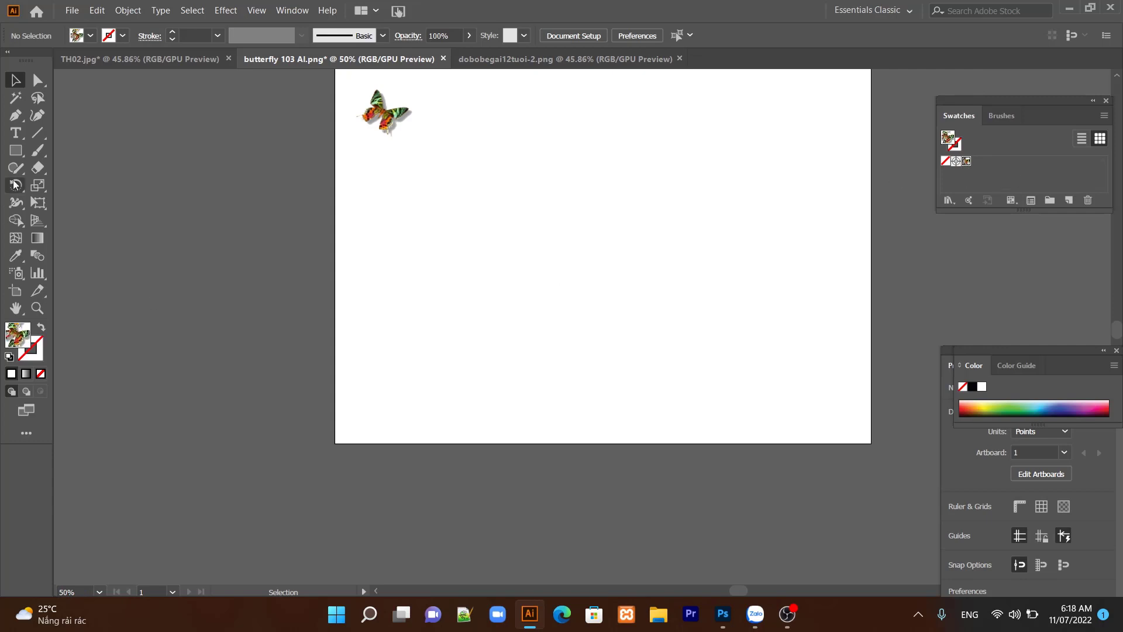
pyautogui.click(16, 150)
pyautogui.moveTo(194, 199); pyautogui.dragTo(546, 498)
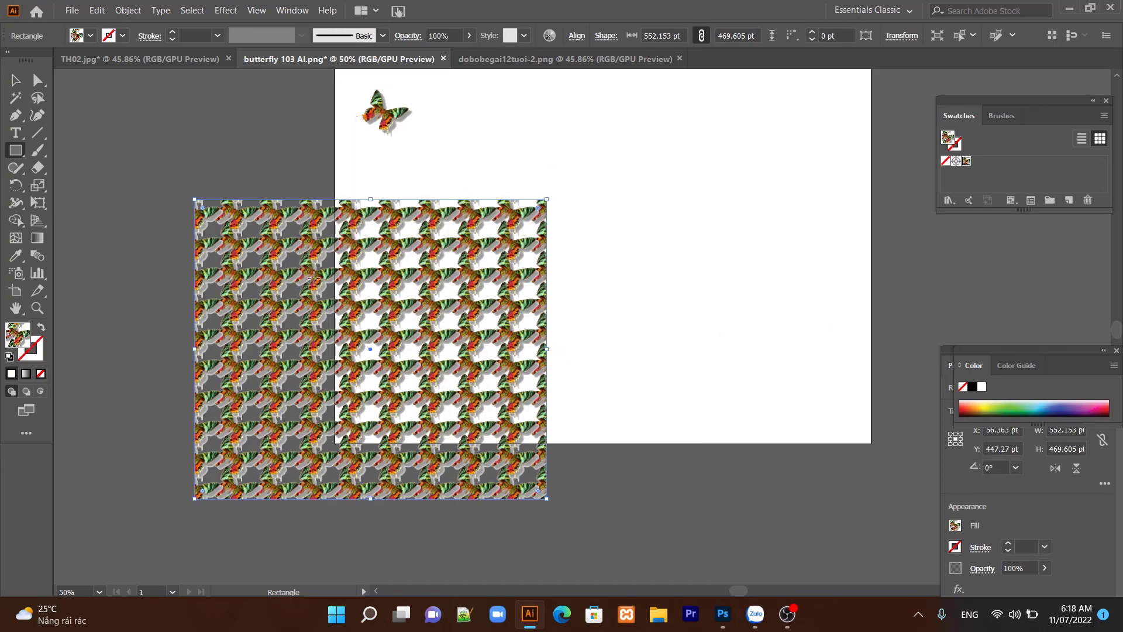
# - Reopen the butterfly swatch in pattern editing mode to show its 5 × 5 tile preview
pyautogui.click(1031, 200)
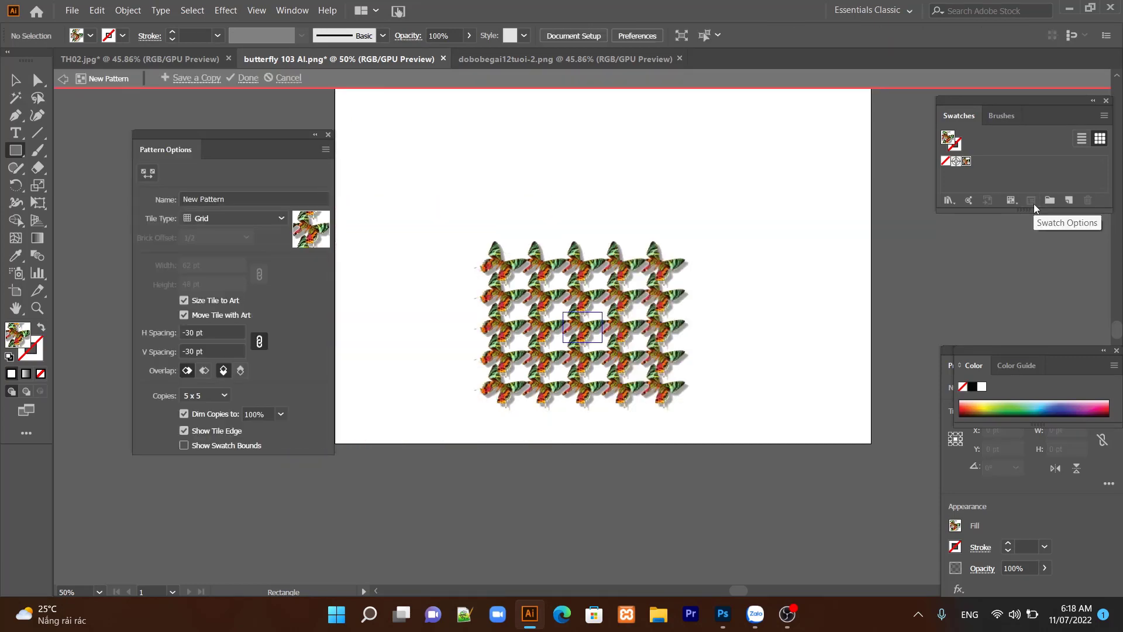